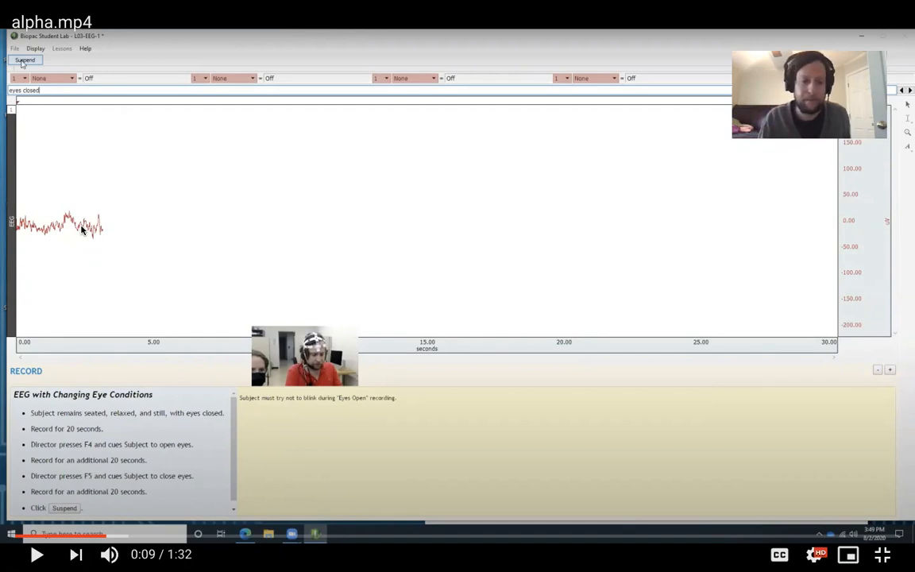
Step: Play the alpha.mp4 recording, pausing to examine the end-of-recording screen and the alpha, beta, delta and theta waveforms
click(37, 553)
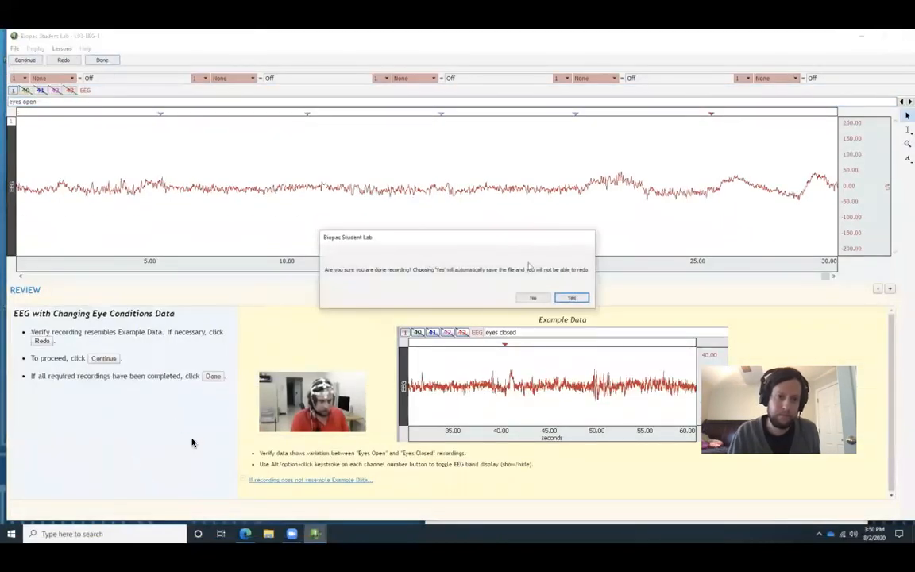
click(204, 402)
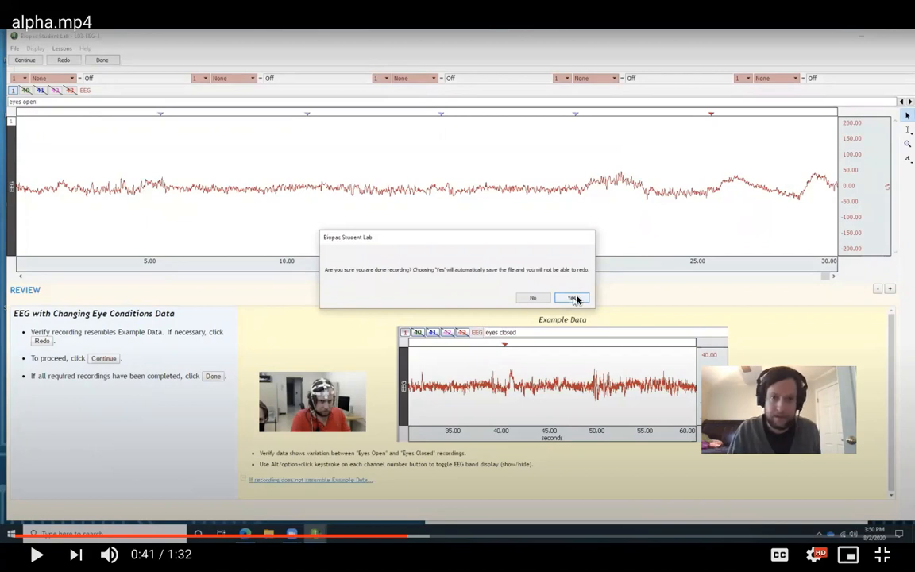
click(423, 353)
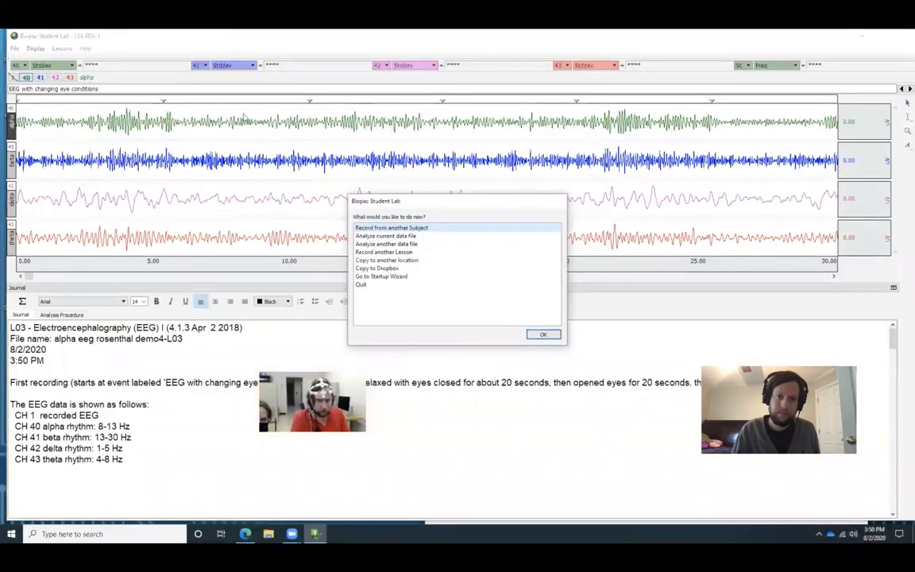
mouse_move(152, 482)
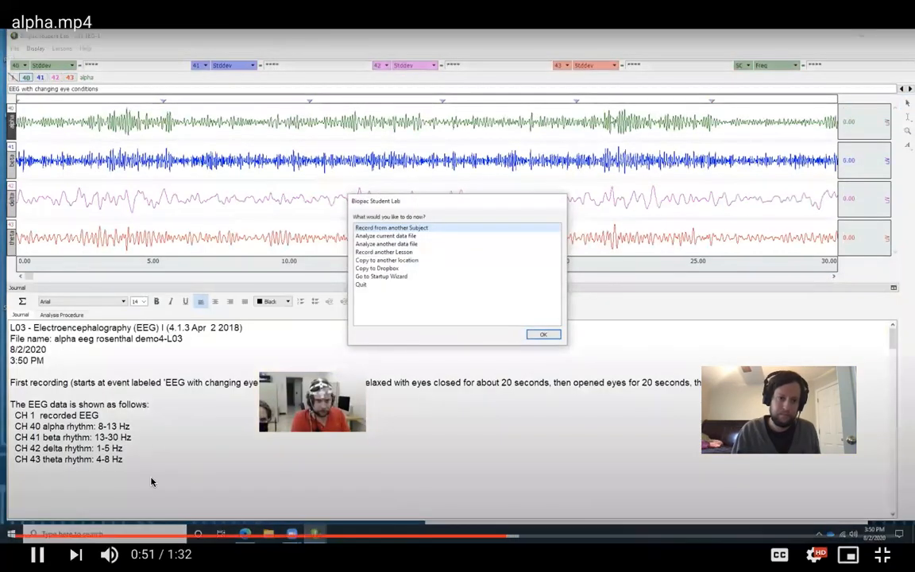
click(38, 554)
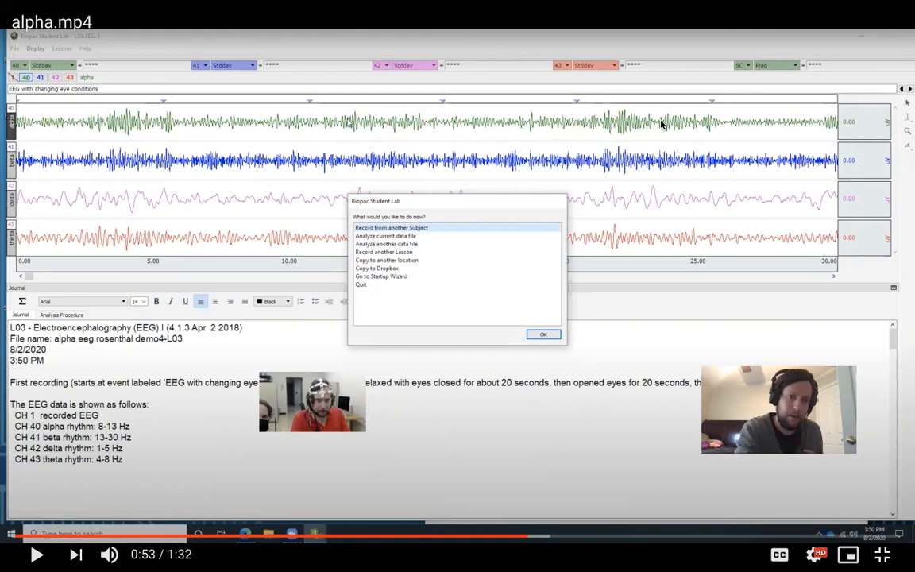
Step: Leave full-screen video playback and minimize the Chrome window to return to the lab slide
key(Escape)
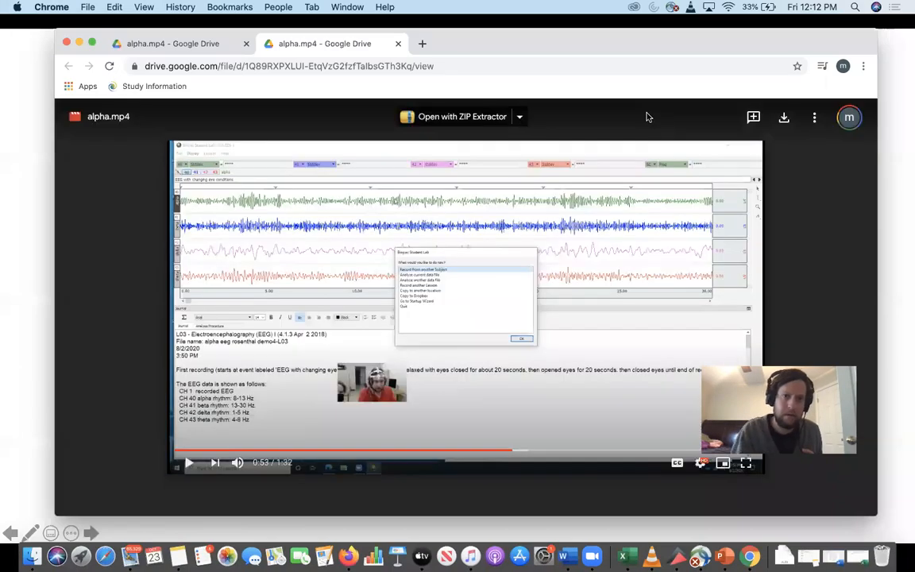
drag(779, 46, 852, 89)
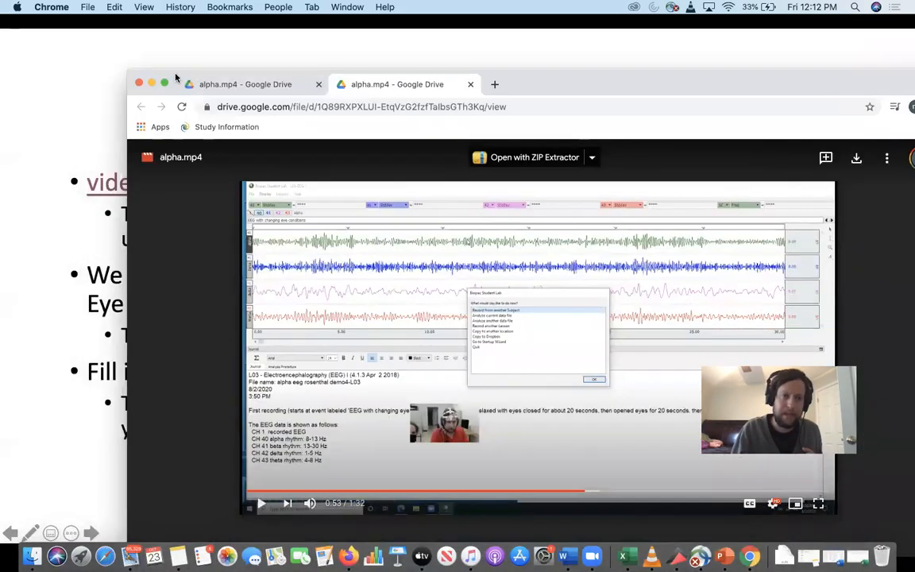
click(151, 83)
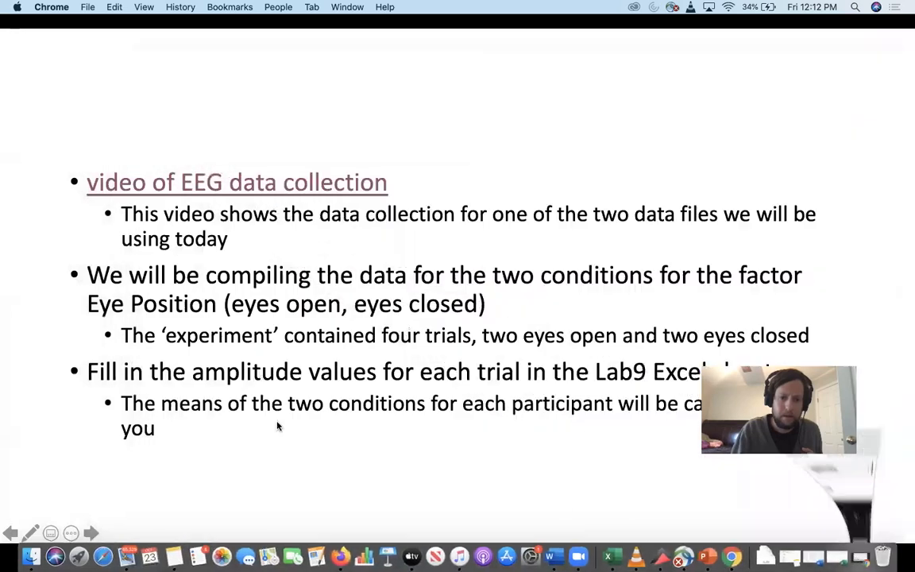
Step: Switch to Firefox and review the Blackboard course announcements covering the Lab9 sheet, BSL Analysis download and EEG data files
click(339, 557)
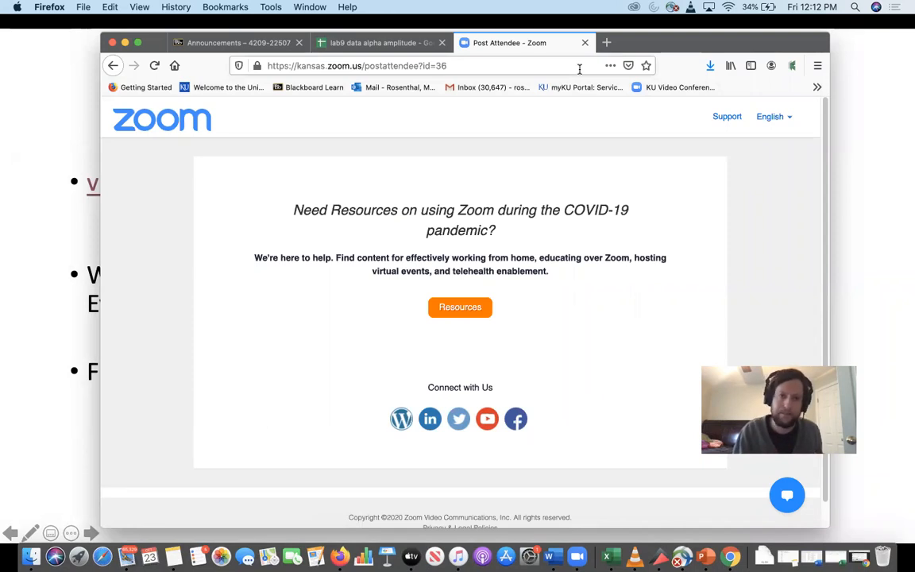
click(200, 43)
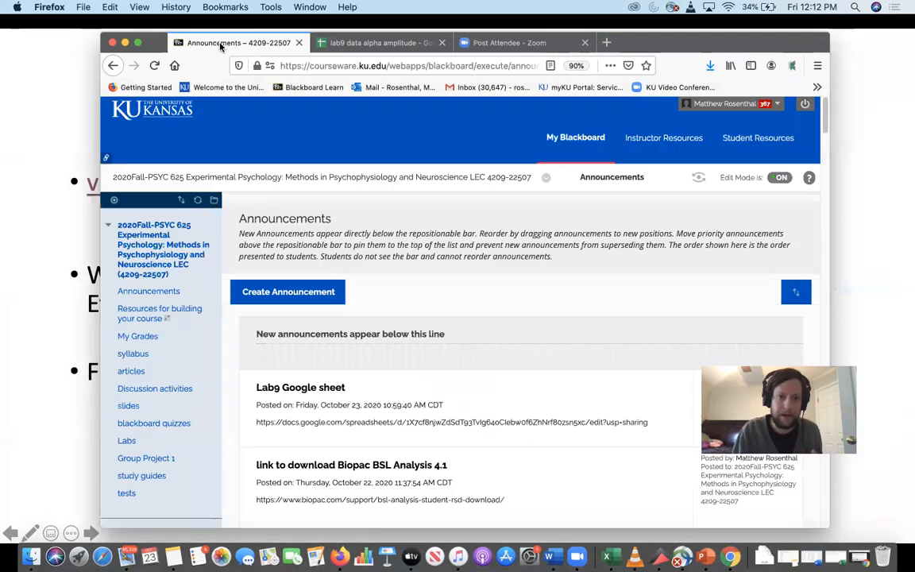
drag(825, 112, 824, 133)
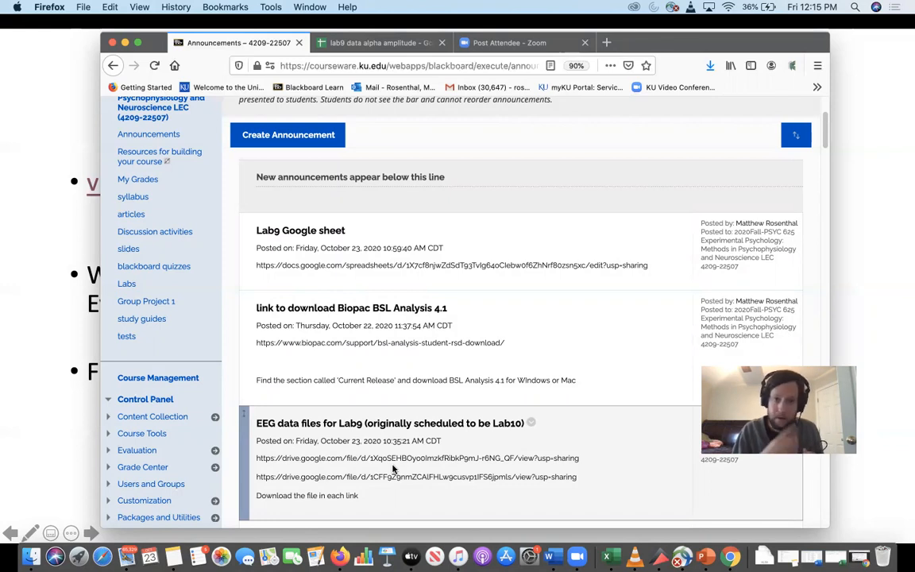
Step: Launch BSL Analysis 4.1 from its folder in Applications using Finder
click(29, 558)
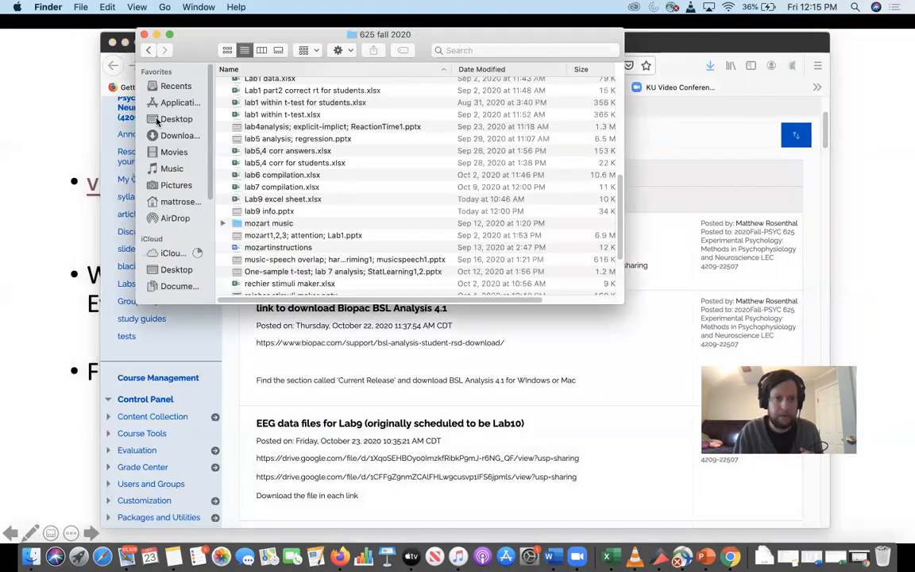
click(176, 102)
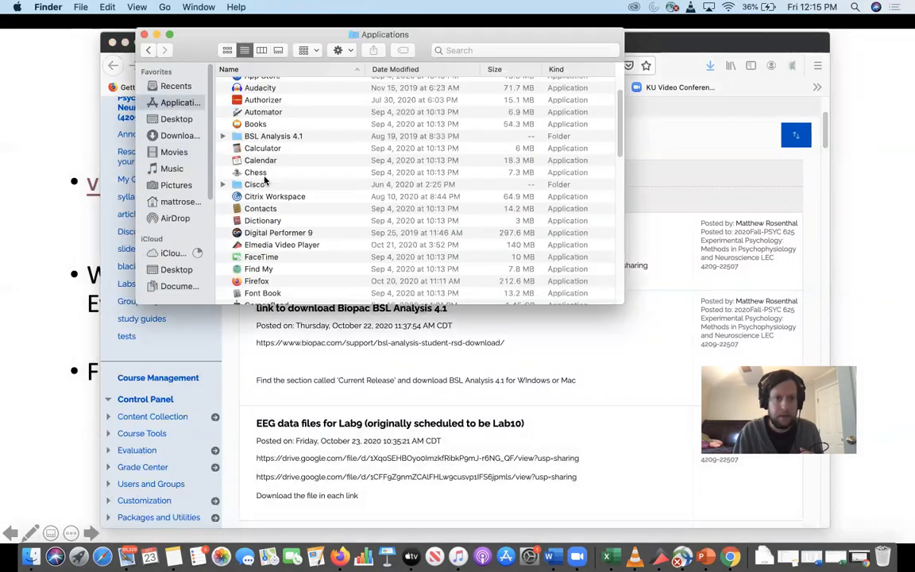
double_click(278, 136)
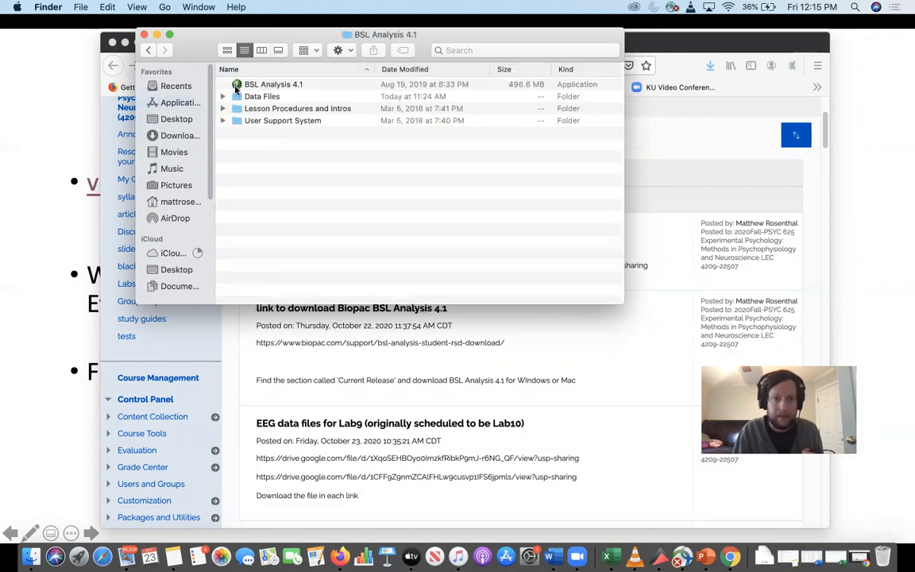
double_click(275, 85)
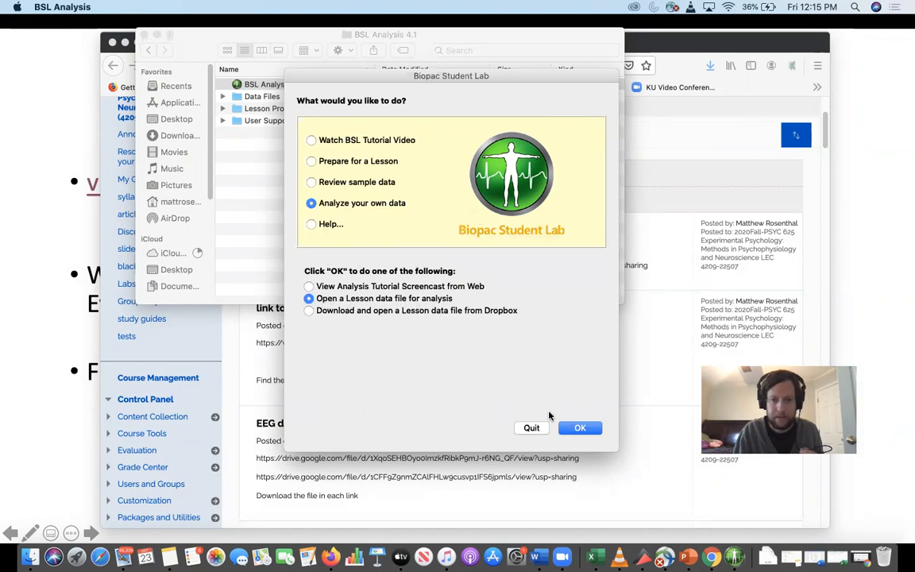
Step: Open the alpha EEG demo4-L03 lesson data file from the Downloads folder for analysis
click(582, 429)
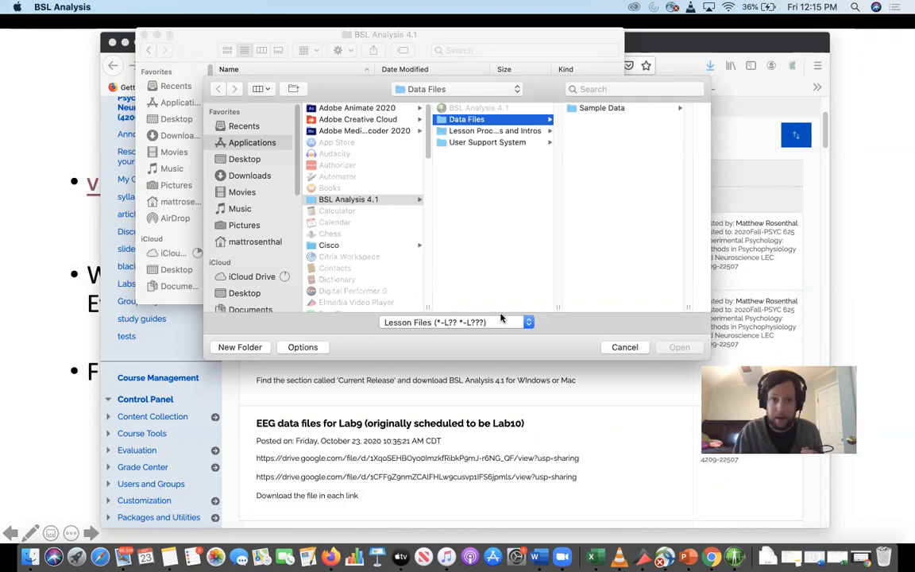
click(251, 177)
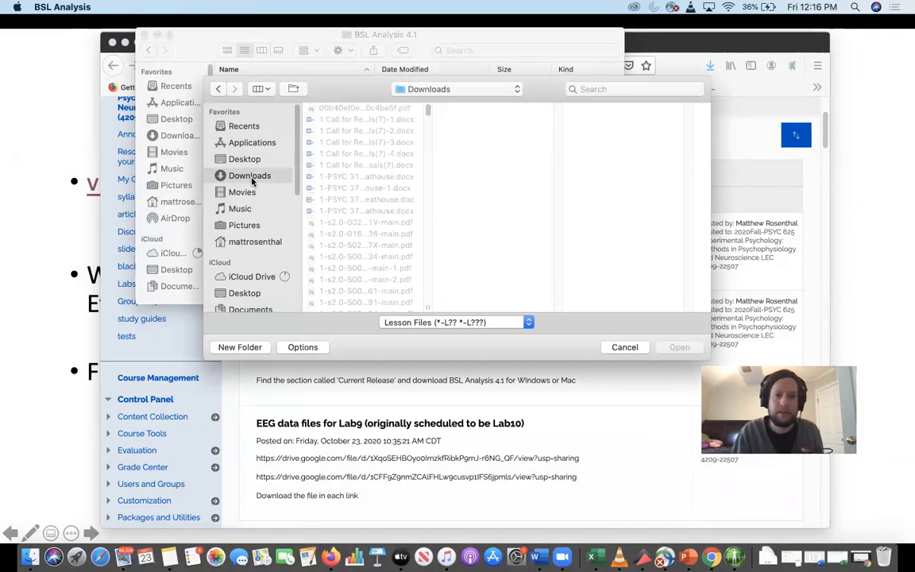
scroll(427, 117, down, 10)
drag(427, 117, 427, 124)
scroll(427, 122, down, 5)
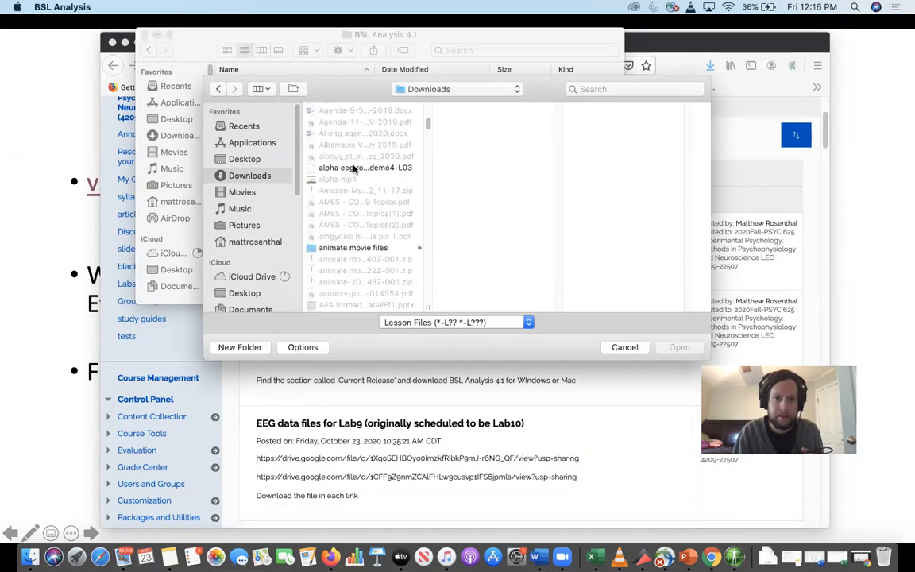
click(354, 167)
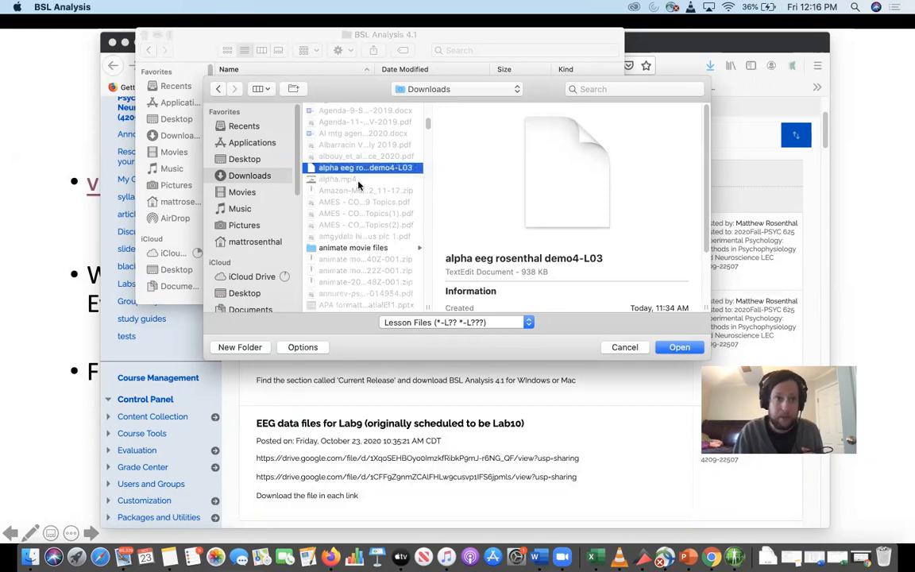
click(678, 348)
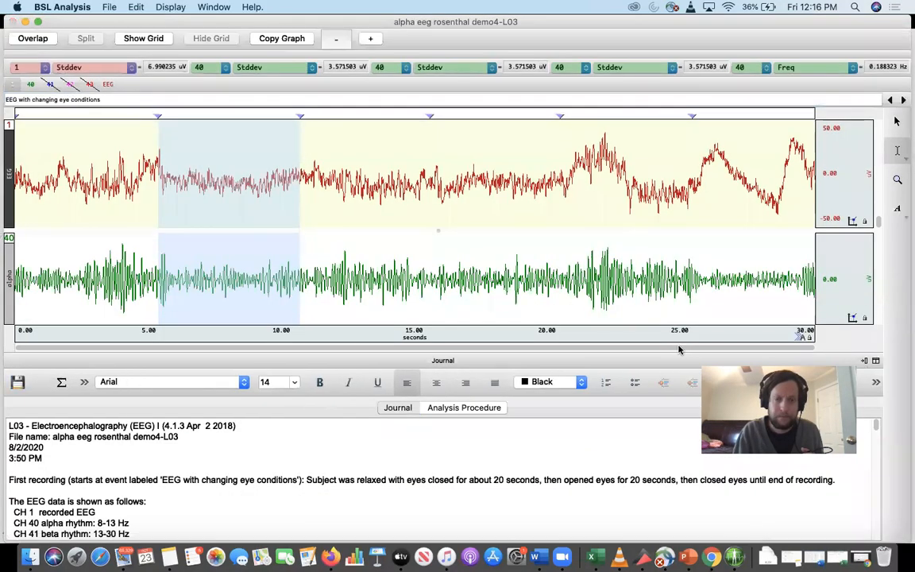
Step: Display the beta, delta and theta channels alongside EEG and alpha, and open the list of selectable channels
click(50, 84)
click(70, 84)
click(90, 84)
click(109, 85)
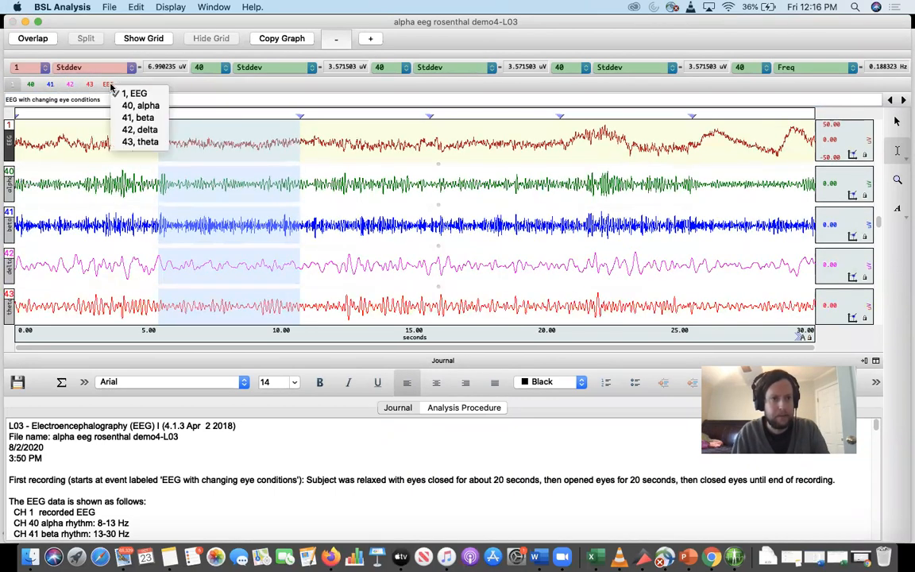
Step: Hide and redisplay EEG channel 1 twice, clearing the highlighted time range in between
click(11, 85)
click(12, 85)
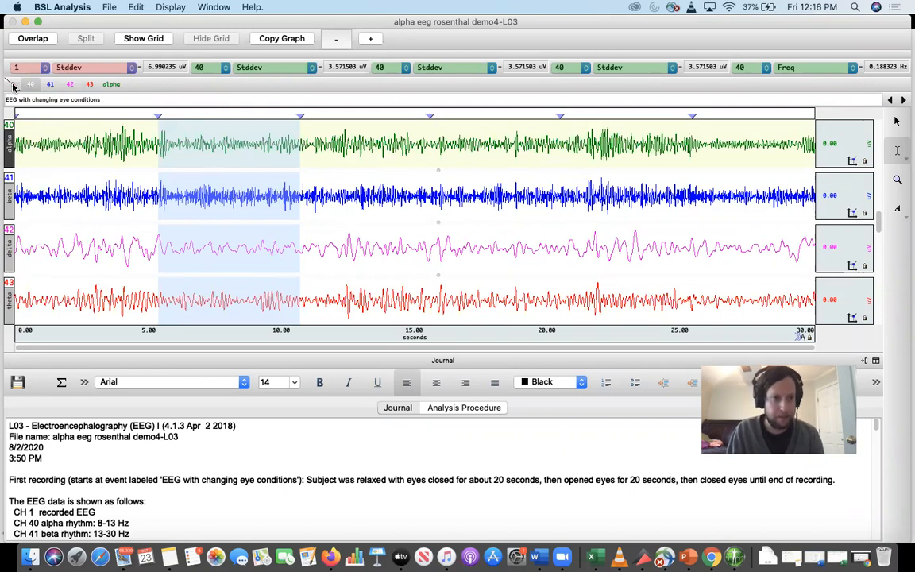
click(13, 84)
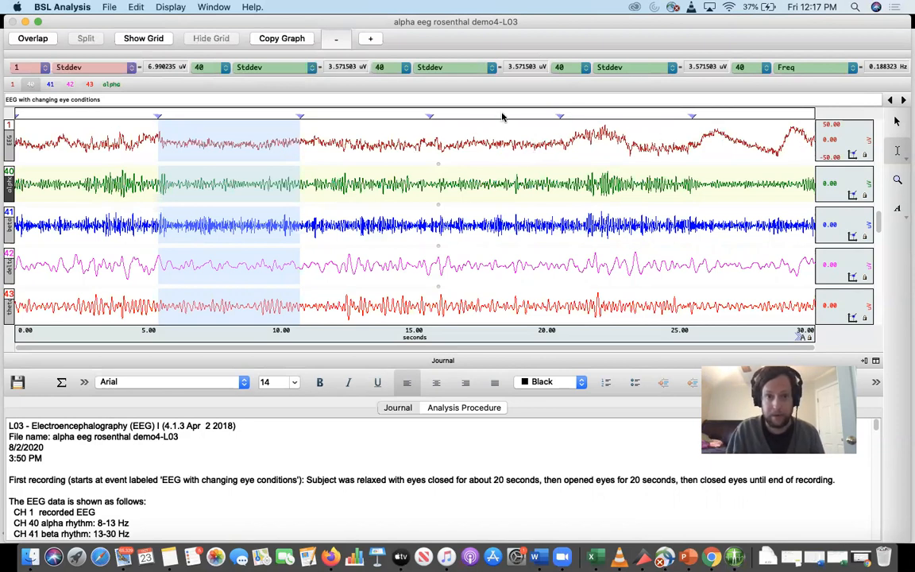
click(442, 139)
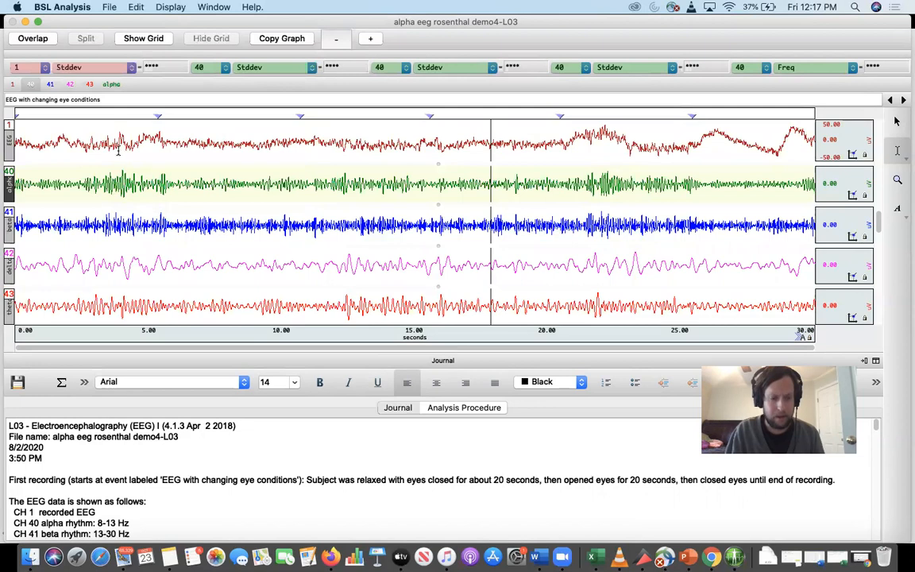
alt+click(12, 84)
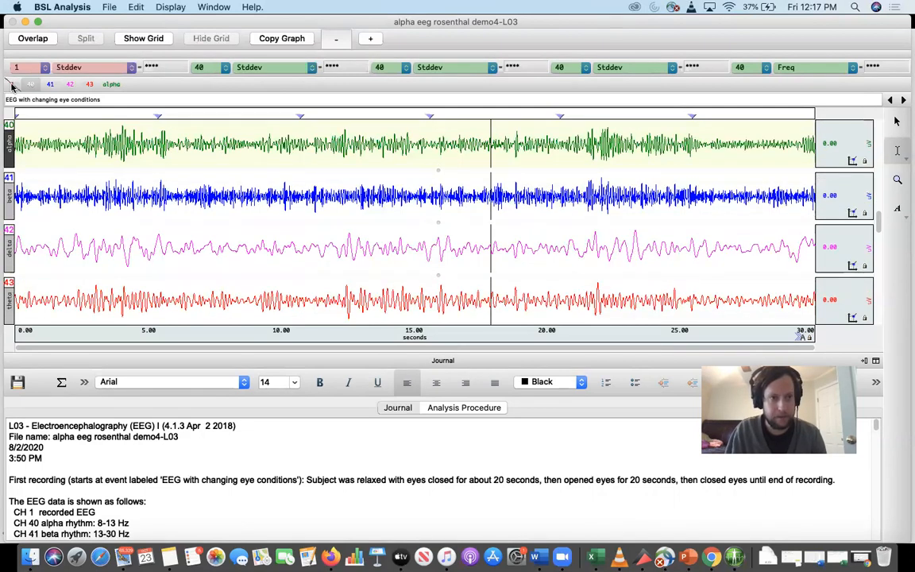
alt+click(12, 85)
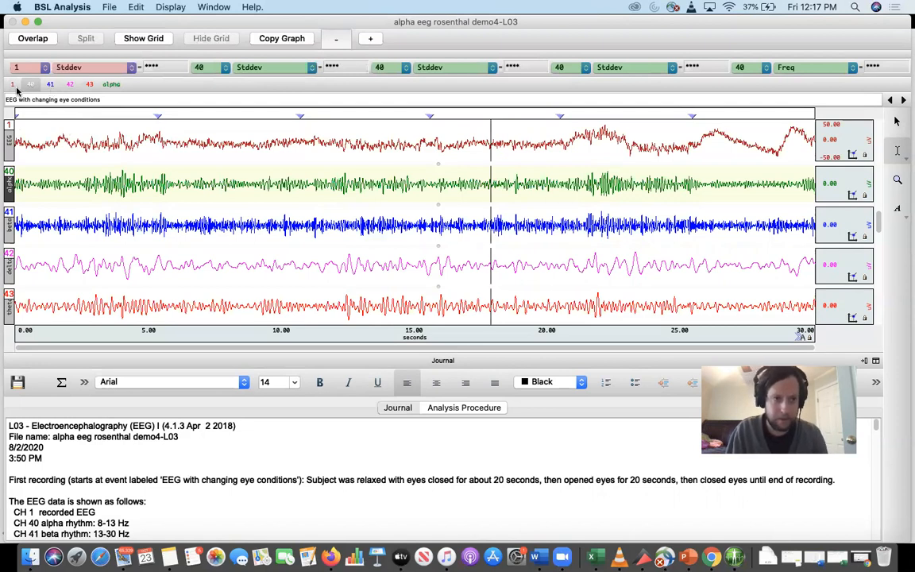
Step: Hide all five channels and redisplay only channel 1 (EEG) and channel 40 (alpha)
alt+click(13, 84)
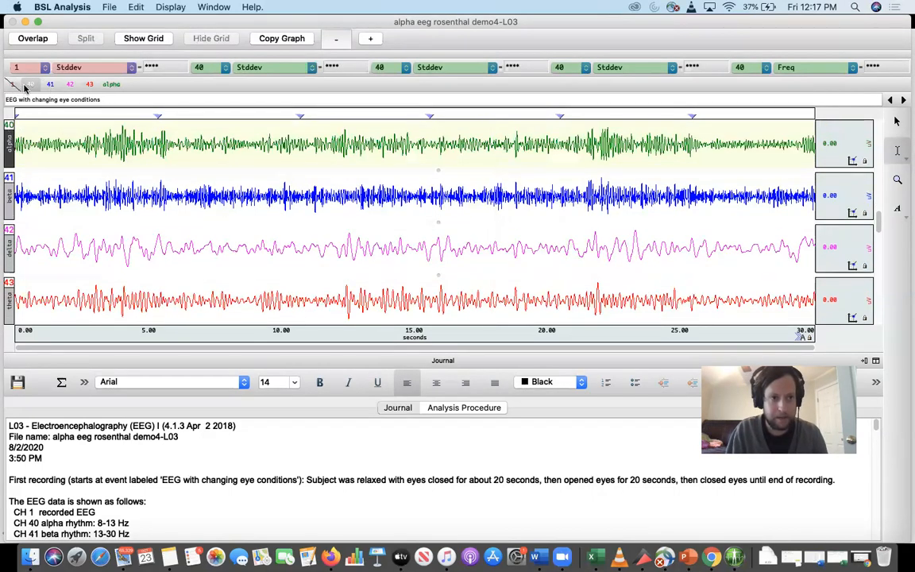
alt+click(30, 84)
alt+click(50, 85)
alt+click(70, 84)
alt+click(88, 84)
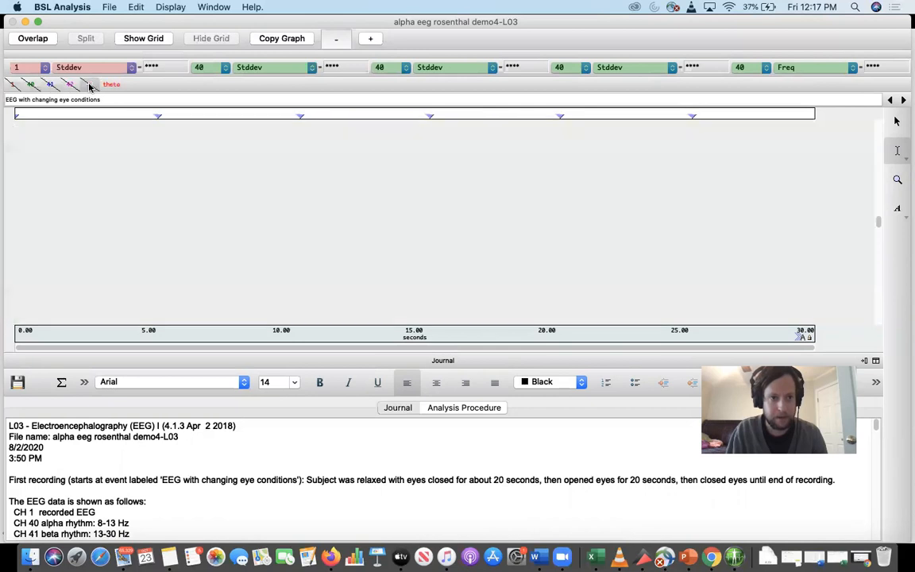
alt+click(13, 85)
alt+click(31, 84)
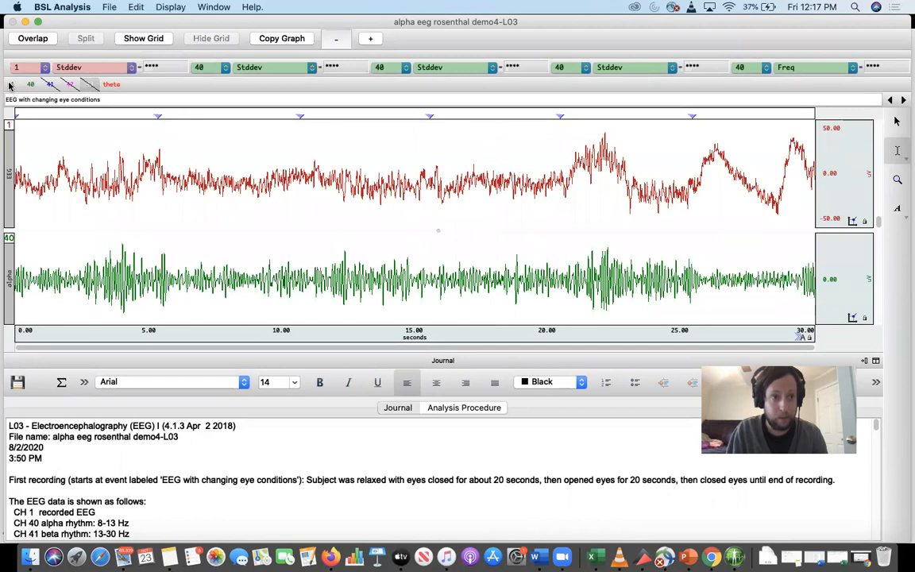
Step: Toggle the EEG channel off and back on twice while keeping the alpha channel displayed
alt+click(12, 84)
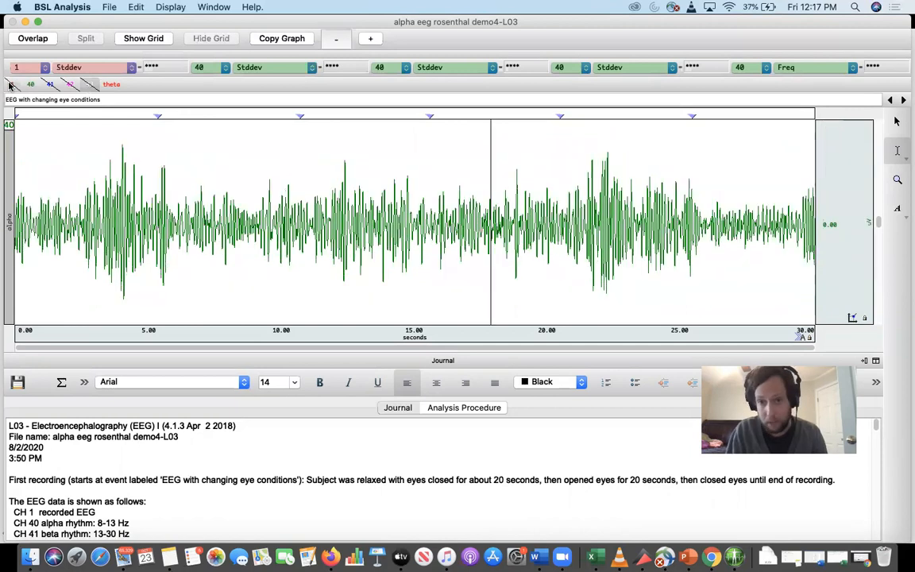
alt+click(11, 85)
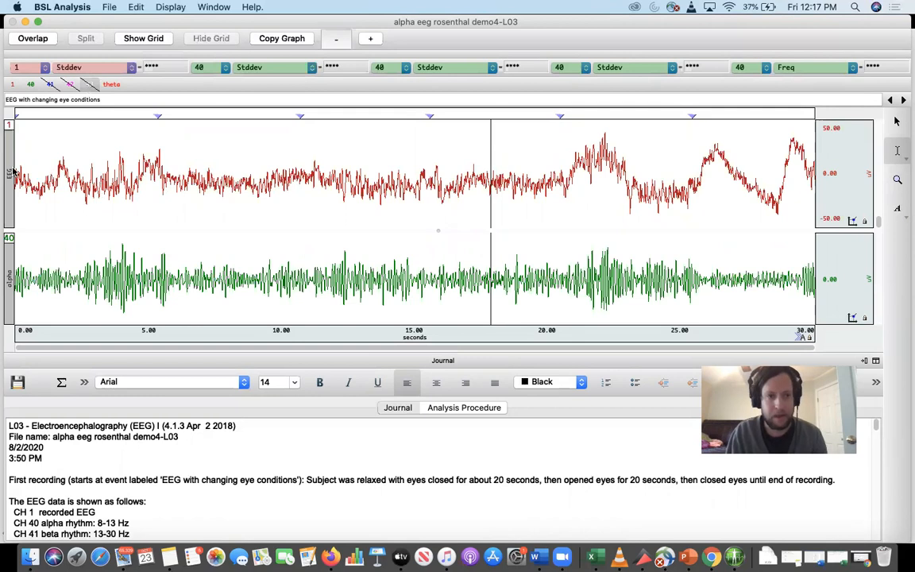
alt+click(13, 86)
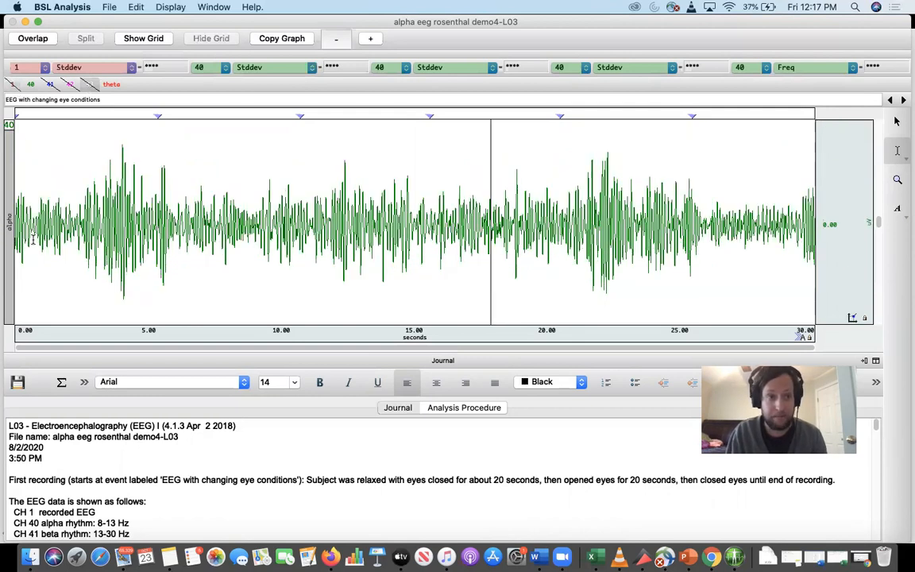
alt+click(9, 85)
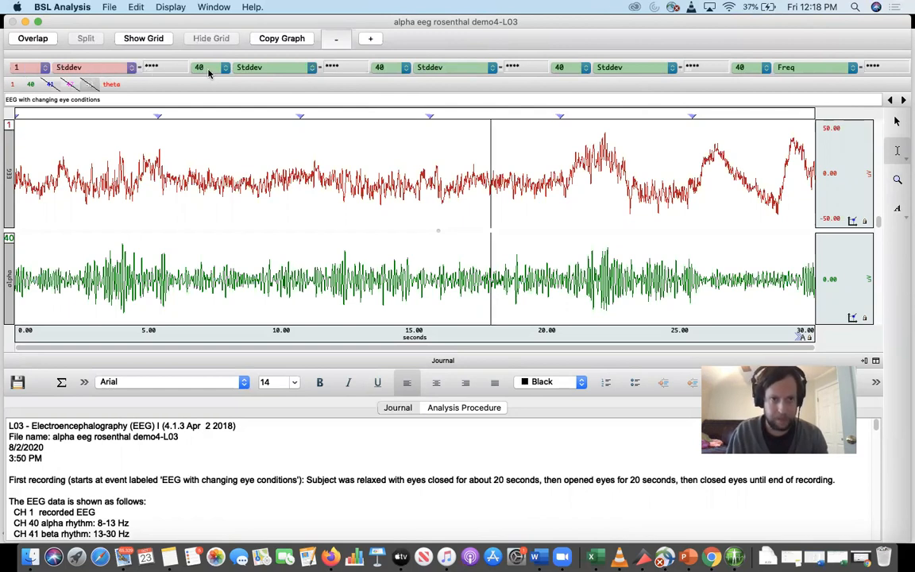
Step: Select CH1, EEG as the channel for the first measurement
click(39, 68)
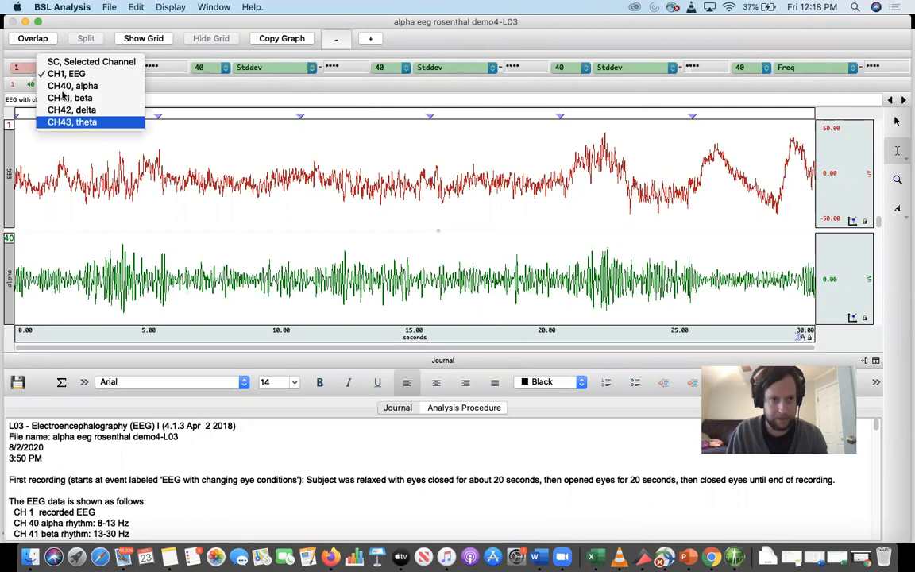
click(60, 72)
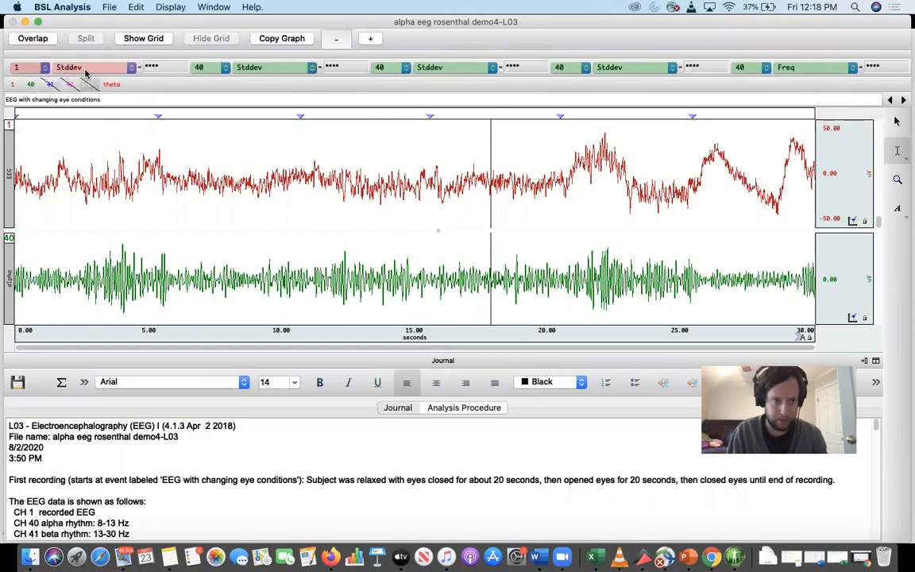
click(91, 70)
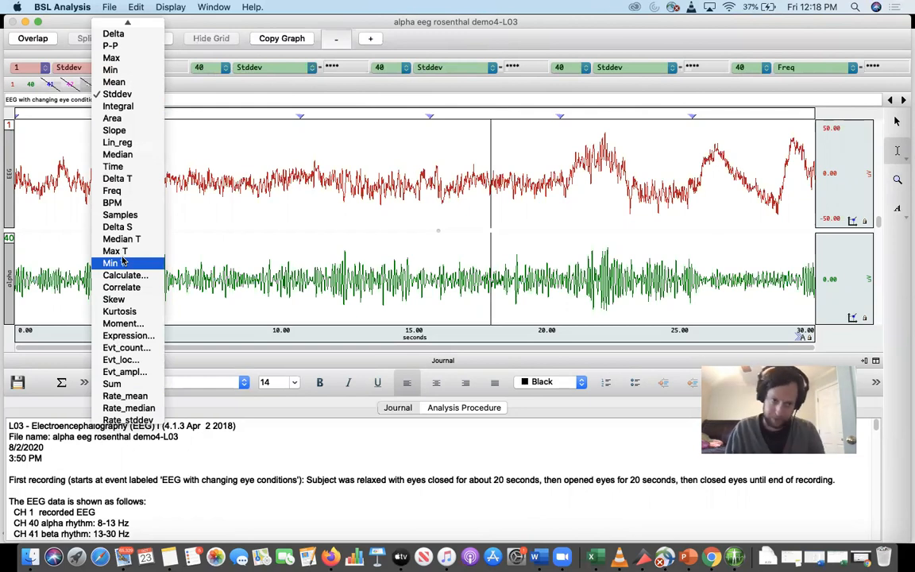
scroll(125, 98, up, 1)
key(Escape)
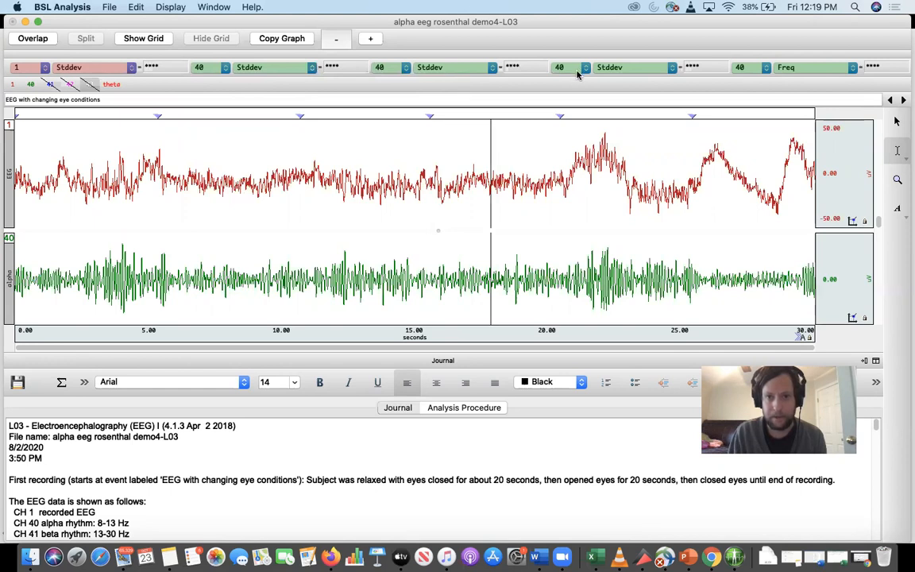
Step: Set the fifth measurement, on channel 40, from frequency to Stddev
click(805, 68)
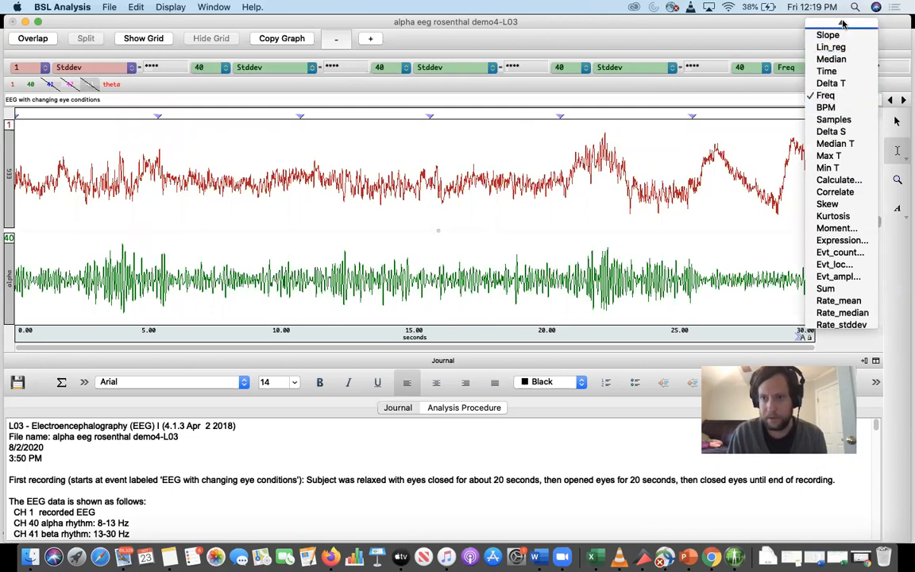
mouse_move(840, 22)
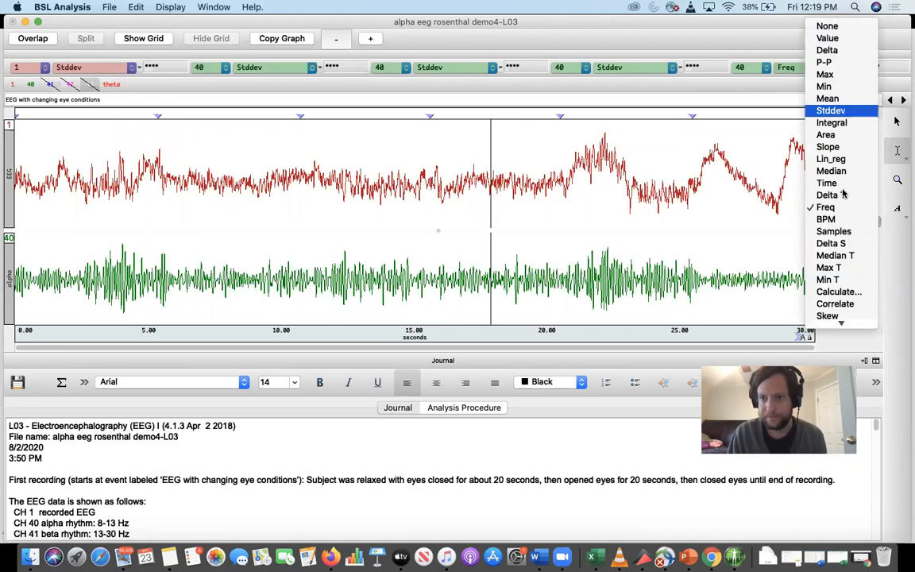
mouse_move(843, 324)
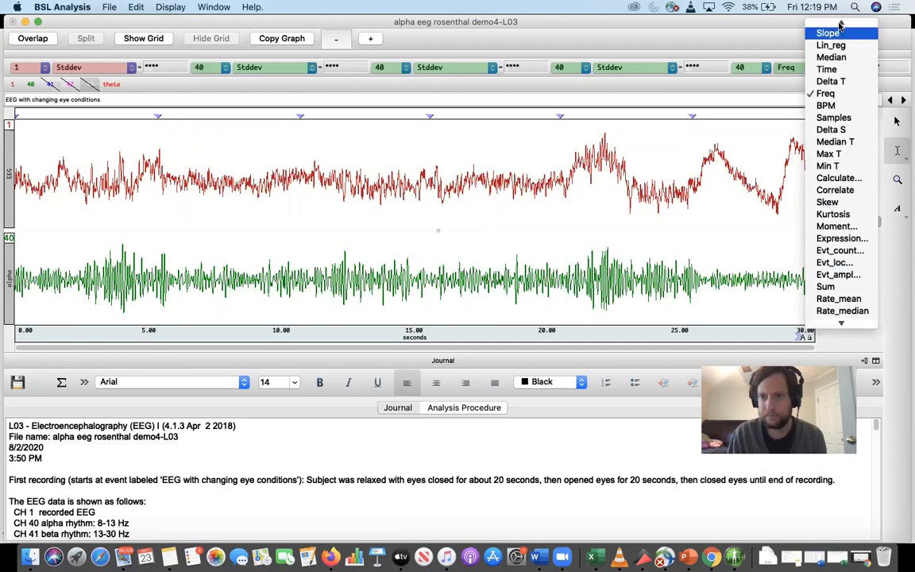
click(834, 111)
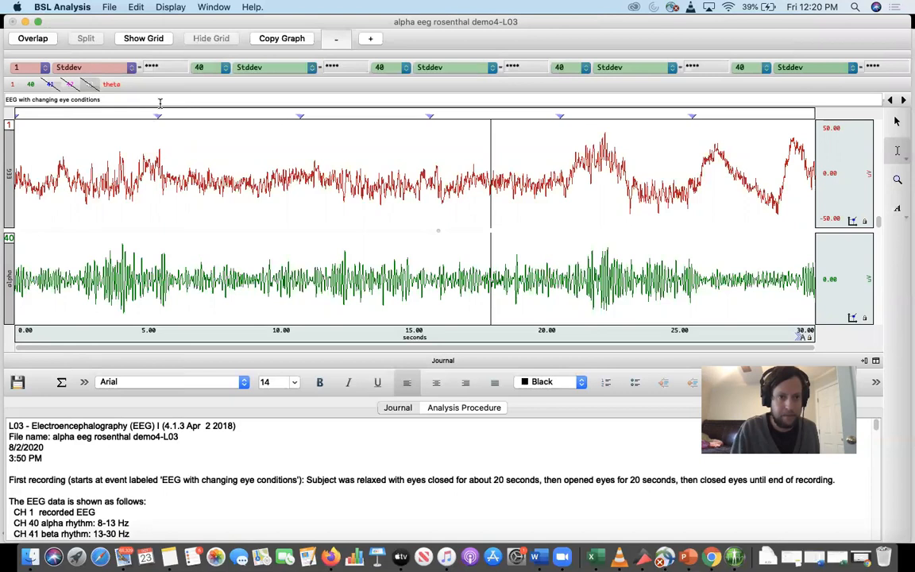
Step: Select the first eyes-open segment between the second and third event markers, about 5.4 to 10.7 seconds
drag(157, 142, 162, 143)
click(169, 144)
click(159, 147)
drag(158, 147, 301, 152)
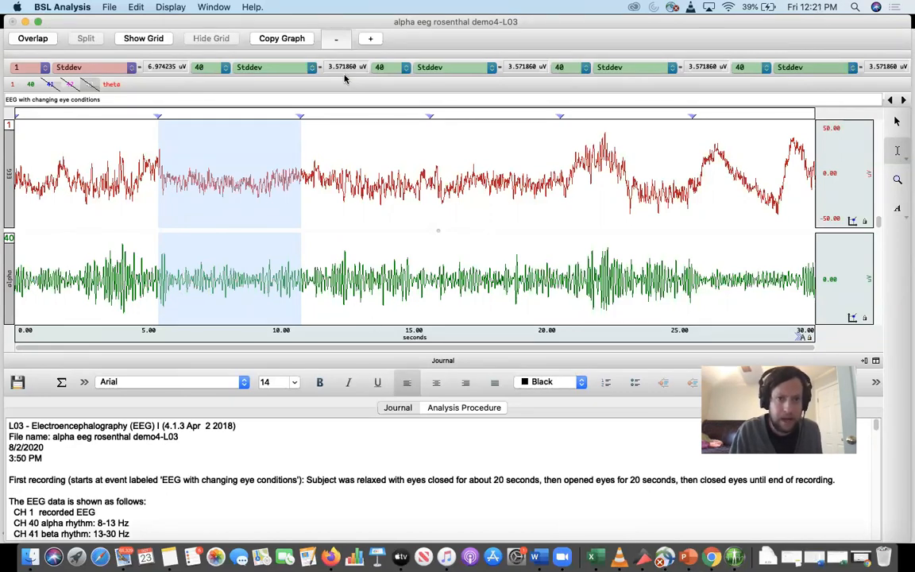
Step: Switch to Excel and open the recent workbook Lab9 excel sheet
click(597, 559)
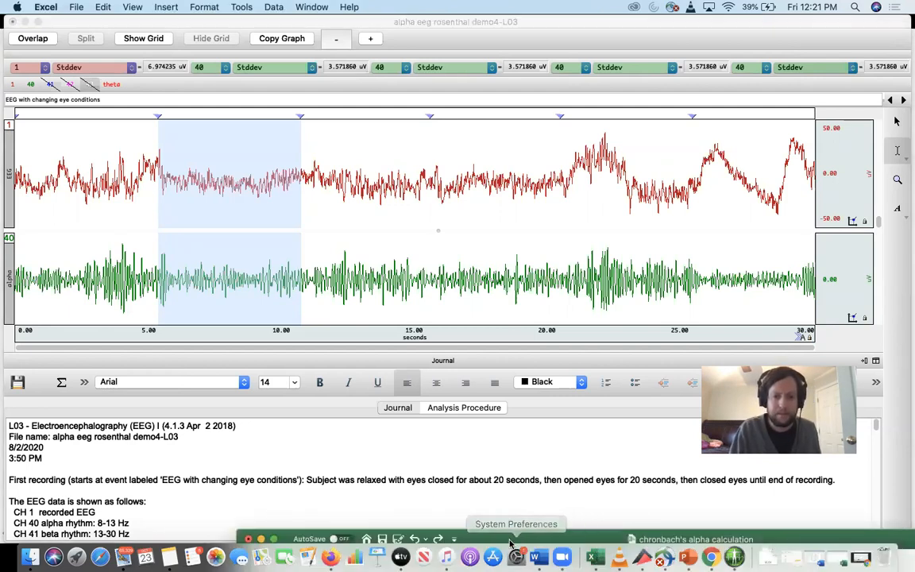
click(76, 7)
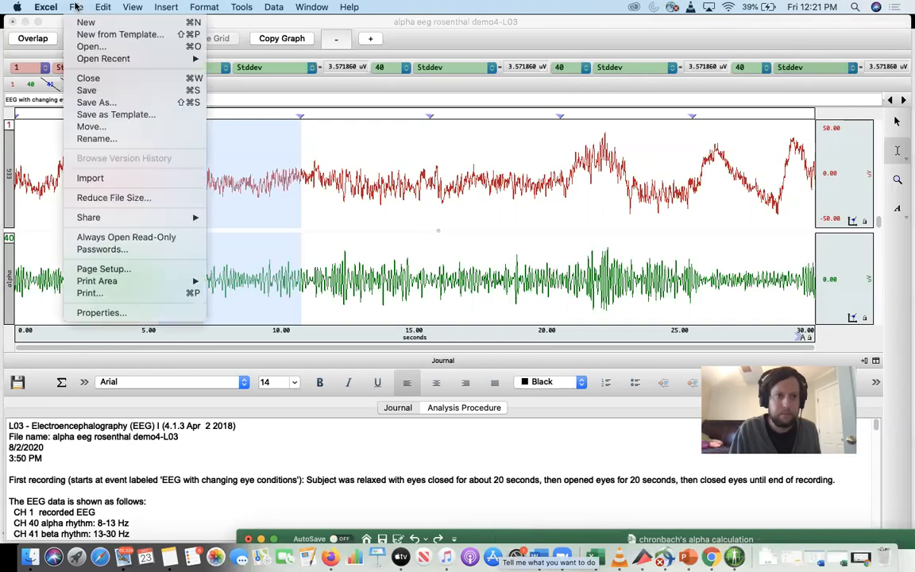
mouse_move(95, 60)
click(252, 59)
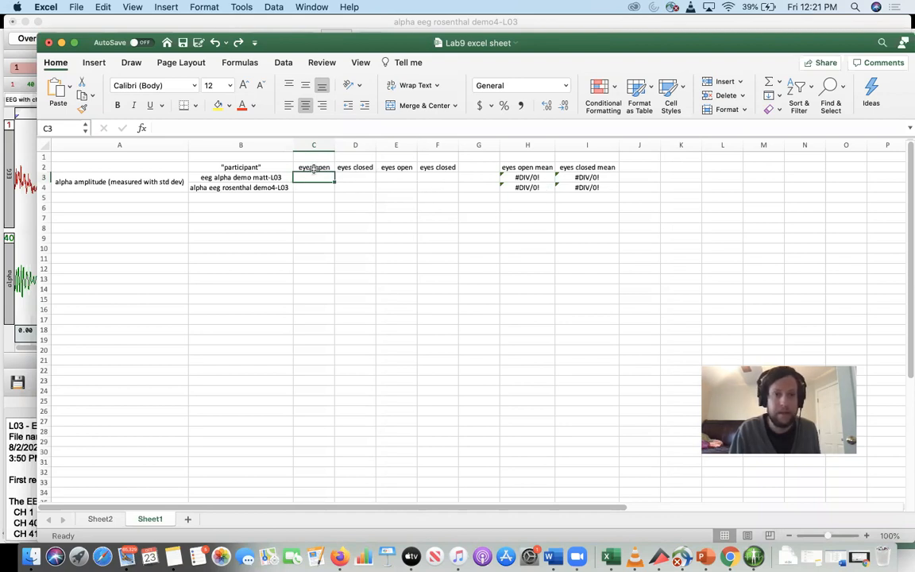
Step: Move the workbook window lower and reposition the EEG graph window so its measurement row stays visible above the sheet
drag(304, 47, 330, 287)
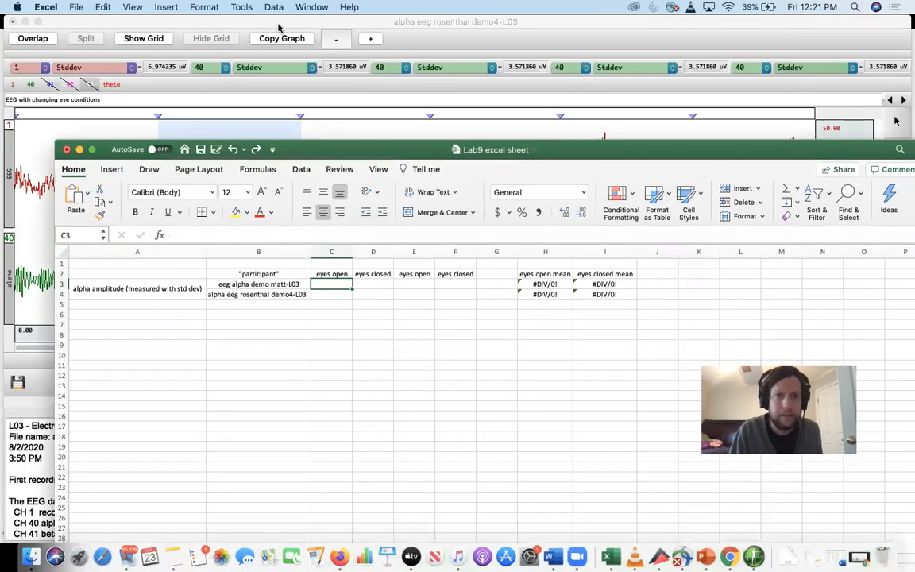
click(277, 48)
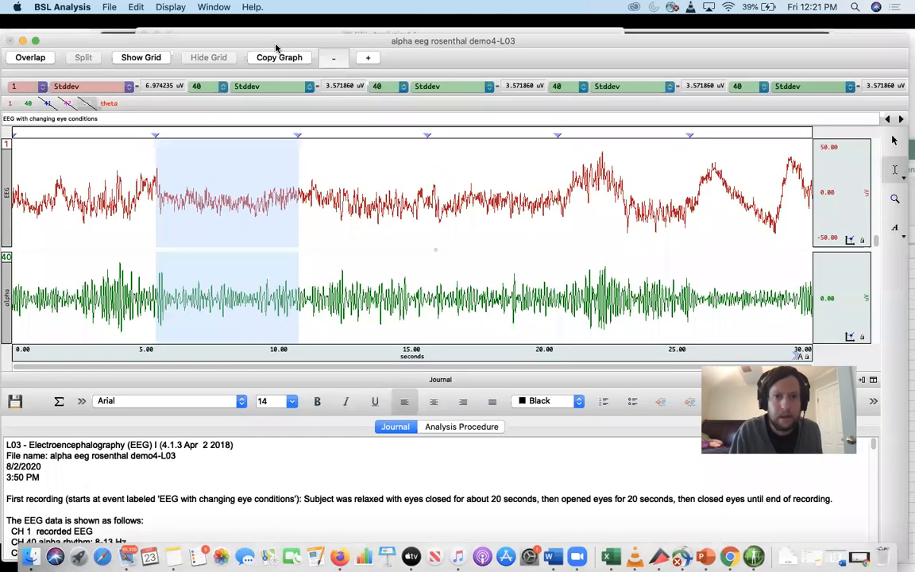
drag(288, 47, 313, 28)
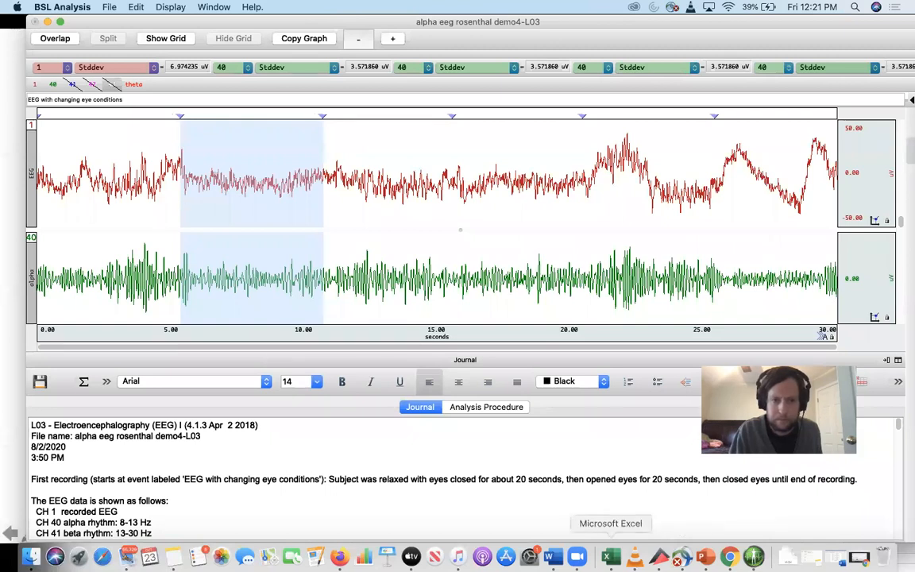
Step: Switch to Excel and record 3.572 as the first eyes-open alpha amplitude in cell C4
click(609, 556)
click(267, 295)
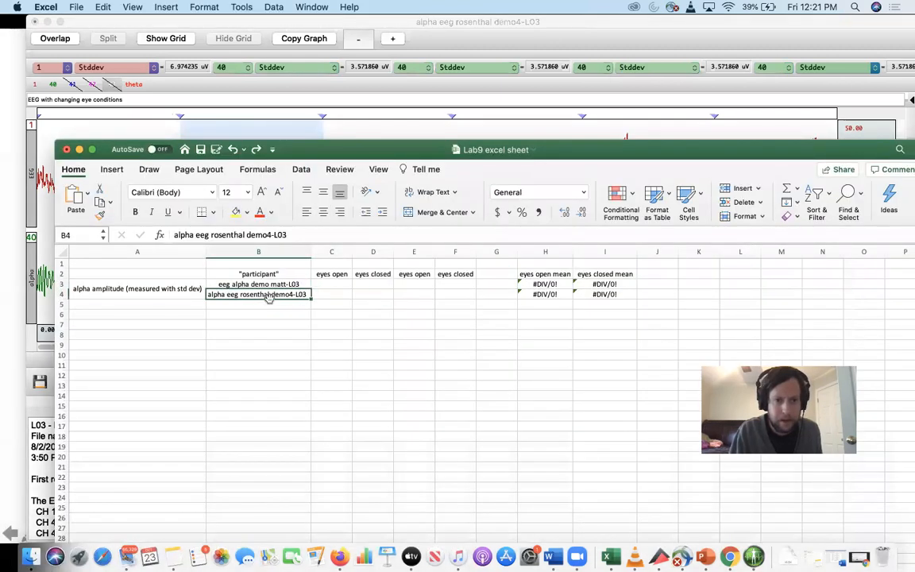
click(336, 295)
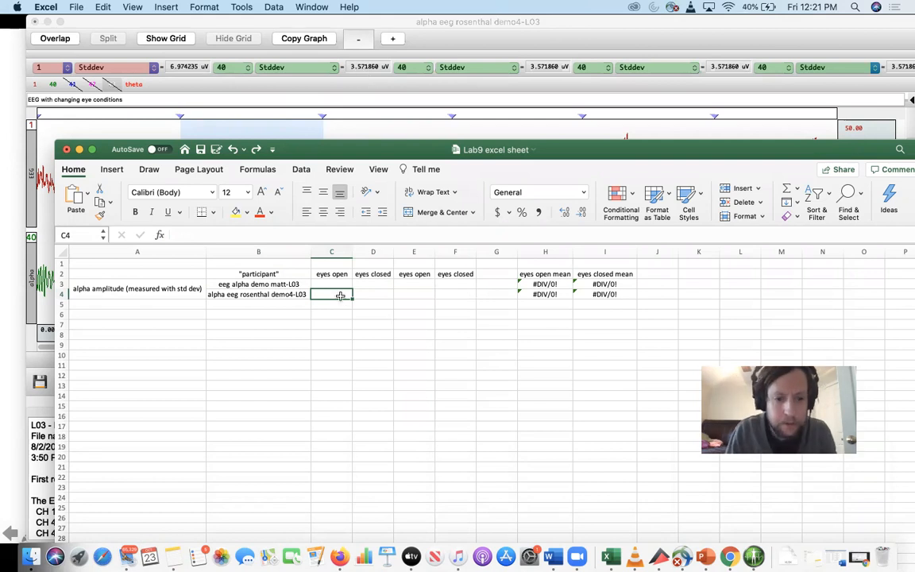
text(3.572)
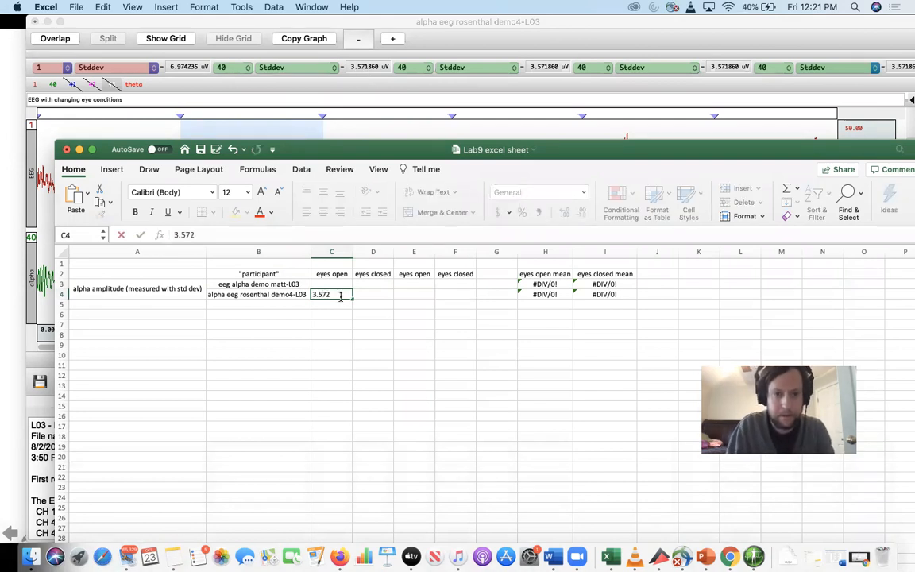
key(Return)
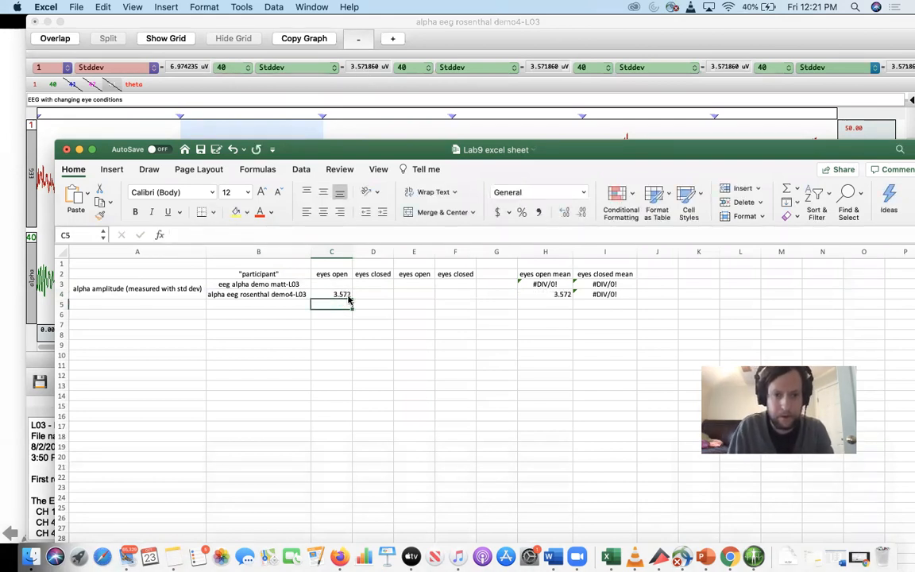
Step: Select cell D4, then return to BSL Analysis and highlight the first eyes-closed segment, about 10.7 to 15.5 seconds
click(327, 292)
click(370, 293)
click(382, 103)
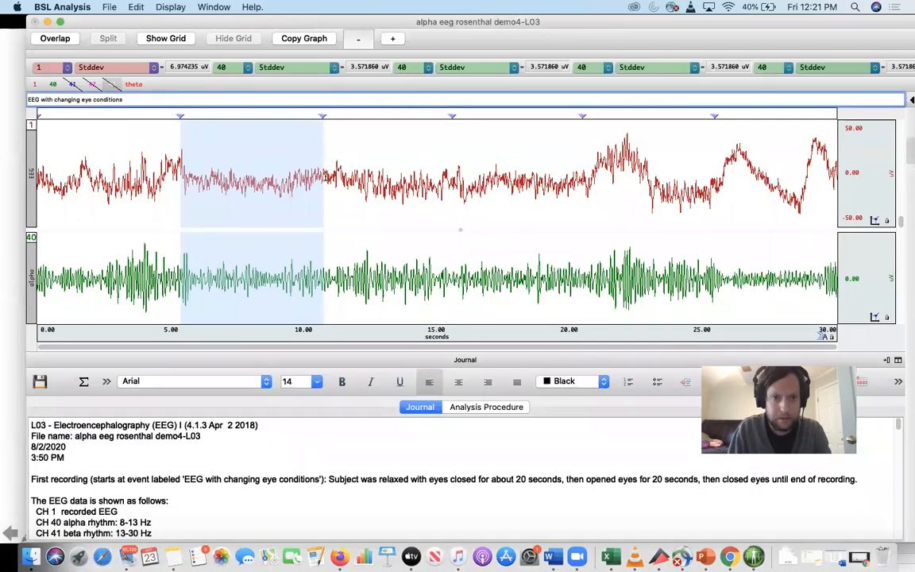
click(322, 173)
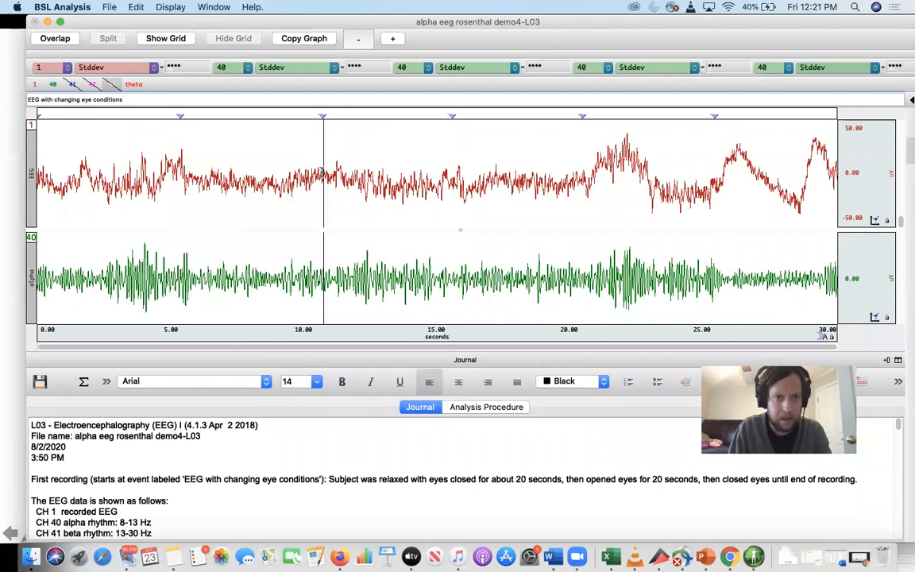
click(323, 172)
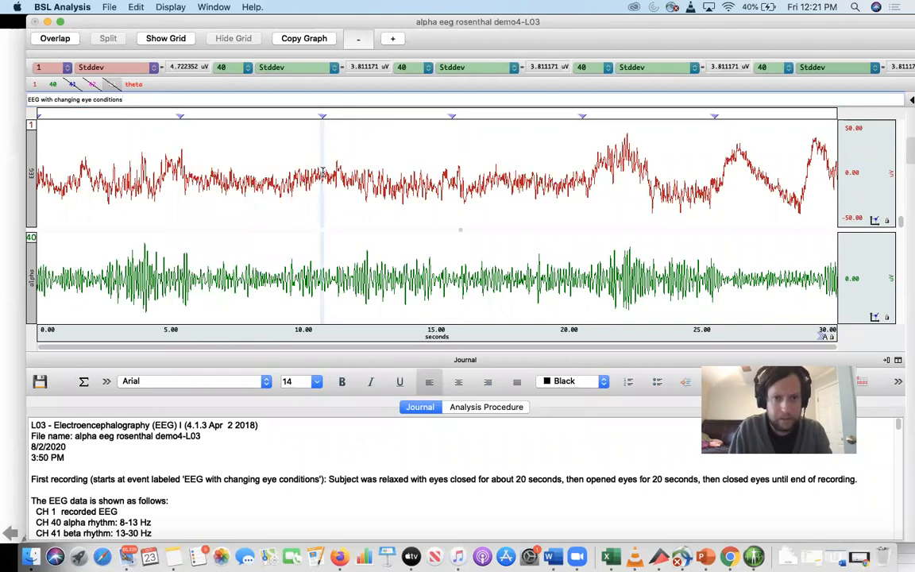
drag(324, 172, 451, 171)
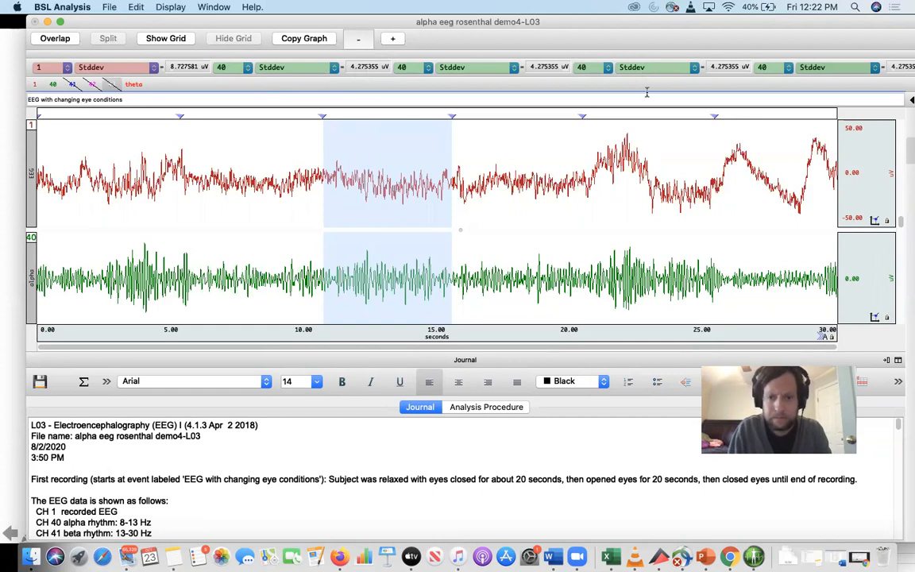
Step: Switch to Excel and record 4.275 as the first eyes-closed alpha amplitude in cell D4
click(610, 556)
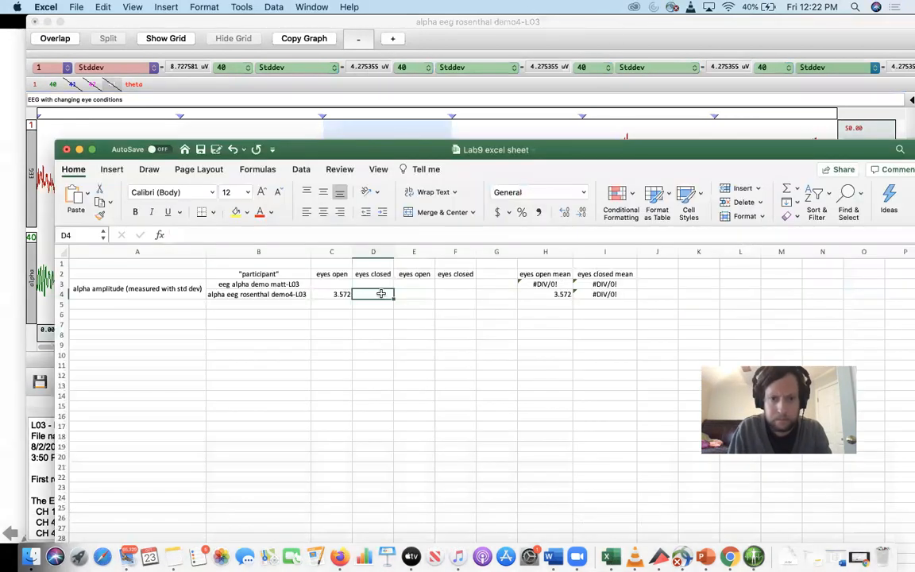
text(4.275)
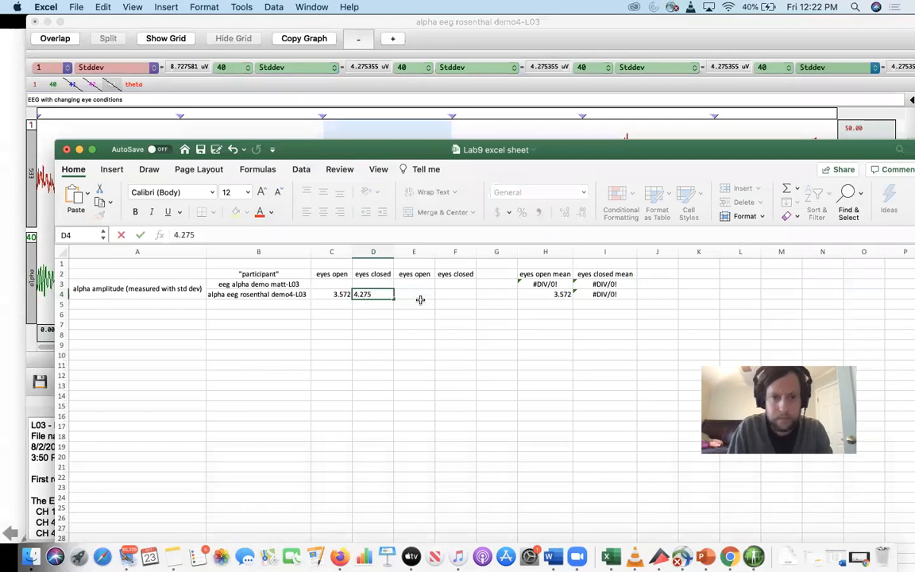
click(421, 293)
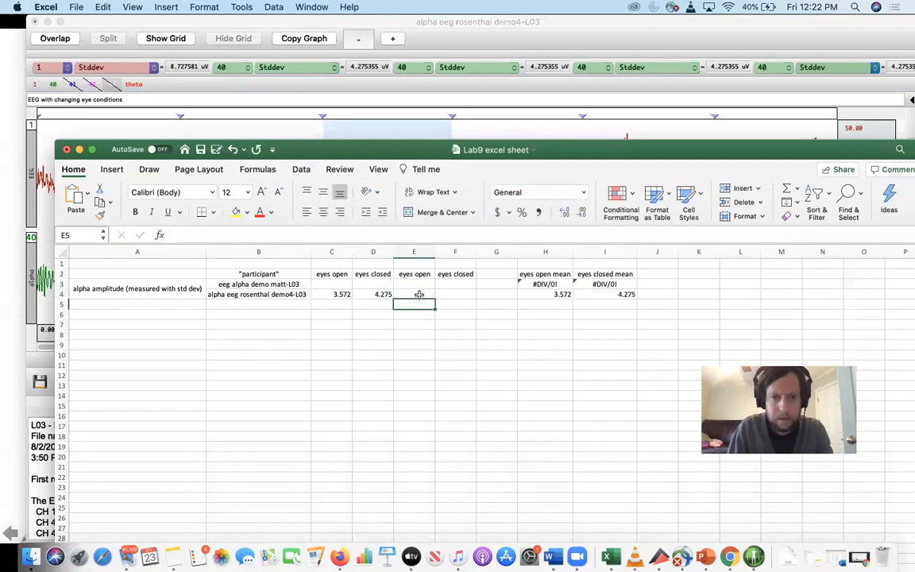
Step: Return to BSL Analysis and select the second eyes-open segment between the fourth and fifth event markers, about 15.5 to 20.4 seconds
click(389, 63)
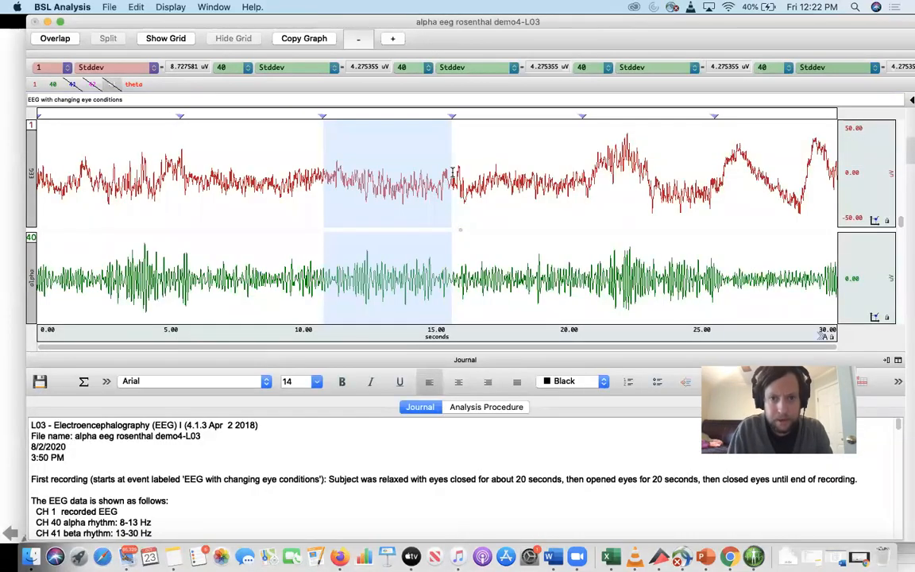
click(452, 171)
drag(452, 171, 478, 172)
click(453, 171)
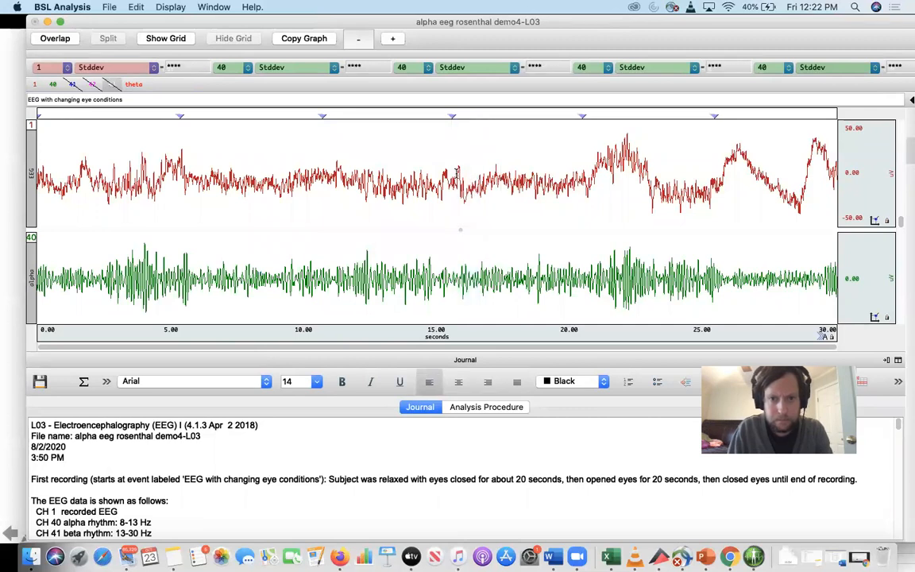
drag(452, 172, 582, 169)
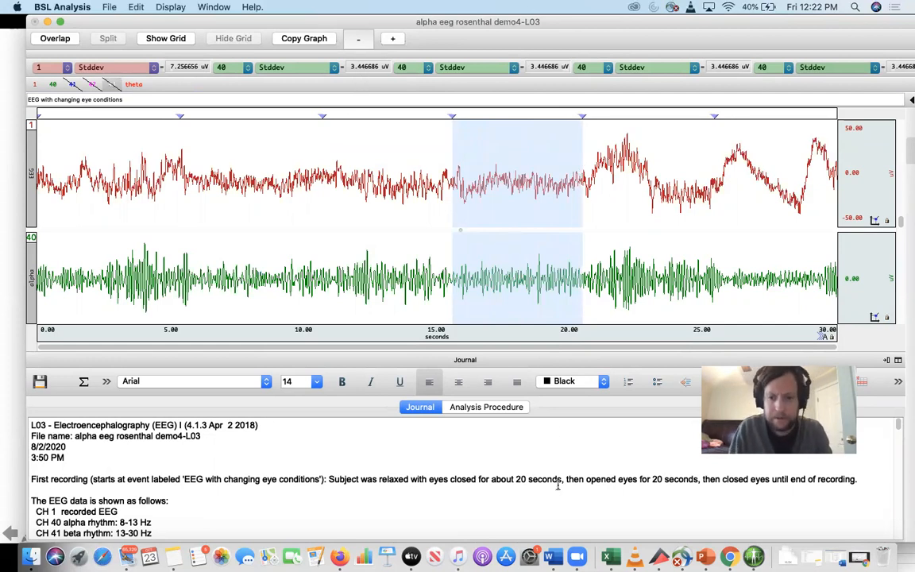
Step: Switch to Excel and record 3.447 as the second eyes-open alpha amplitude in cell E4
click(610, 556)
text(3.44)
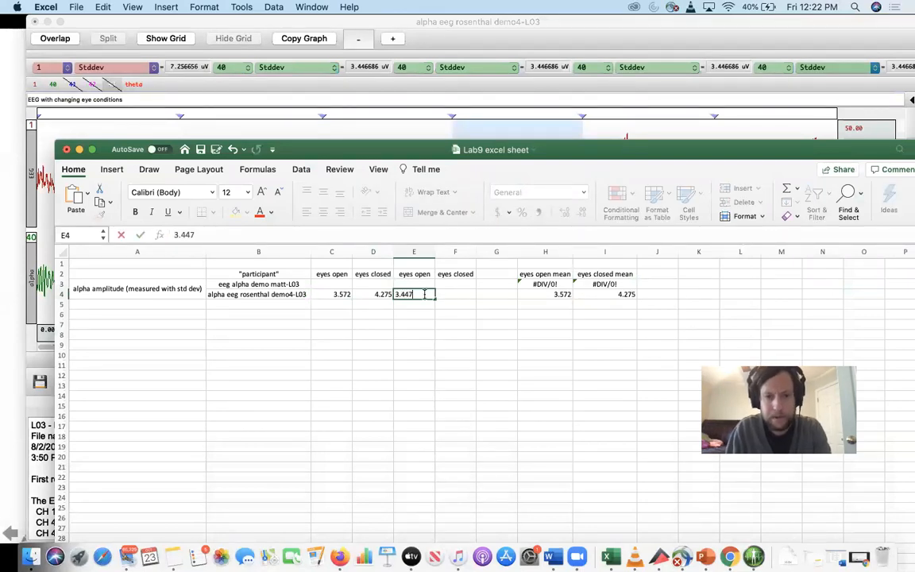
text(7)
key(Return)
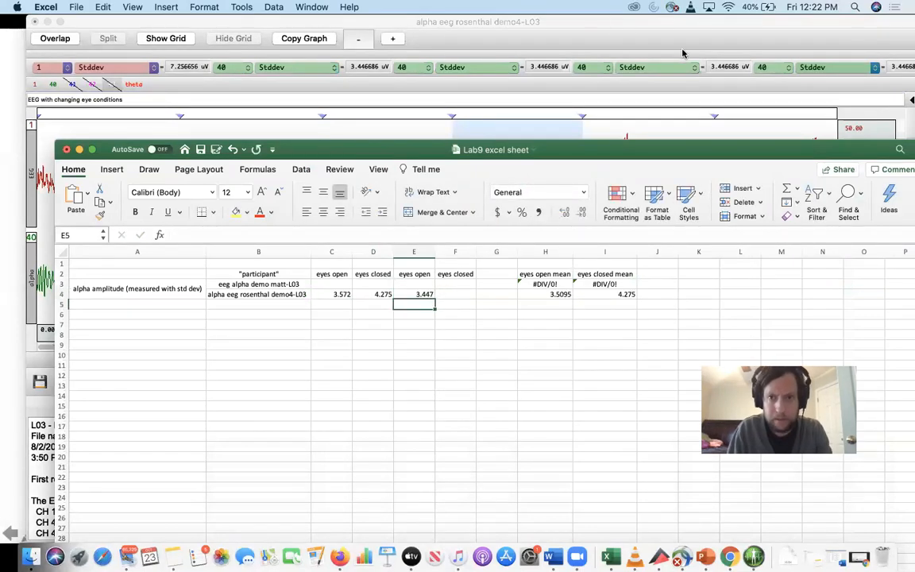
Step: Return to BSL Analysis and select the second eyes-closed segment between the last two event markers, about 20.4 to 25.4 seconds
click(681, 53)
click(583, 165)
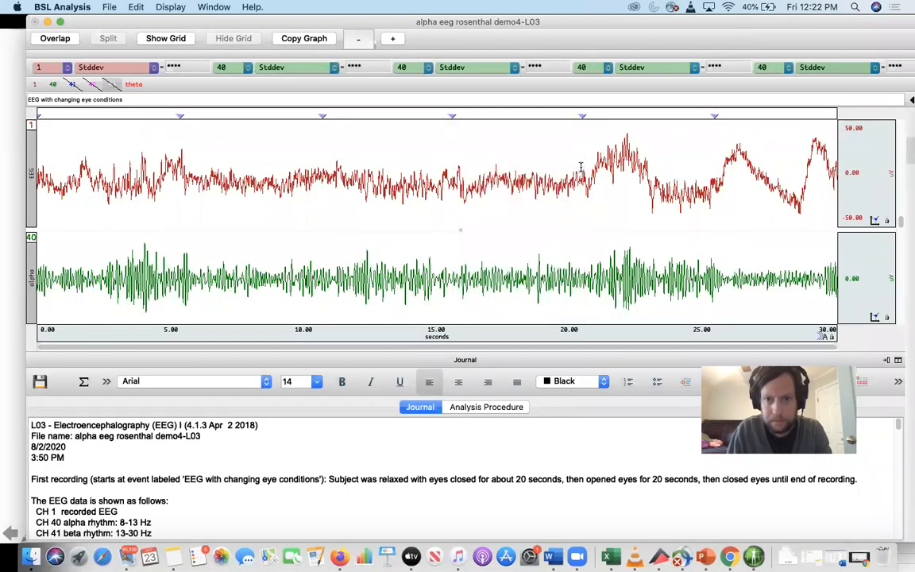
drag(583, 165, 713, 170)
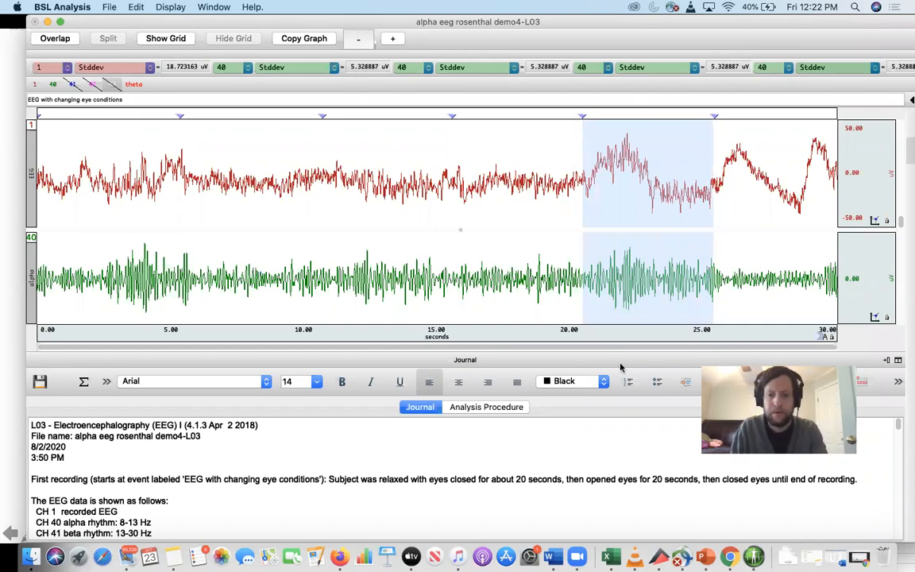
Step: Switch to Excel, record 5.329 as the second eyes-closed alpha amplitude in cell F4, and check the eyes-open mean formula in H4
click(609, 556)
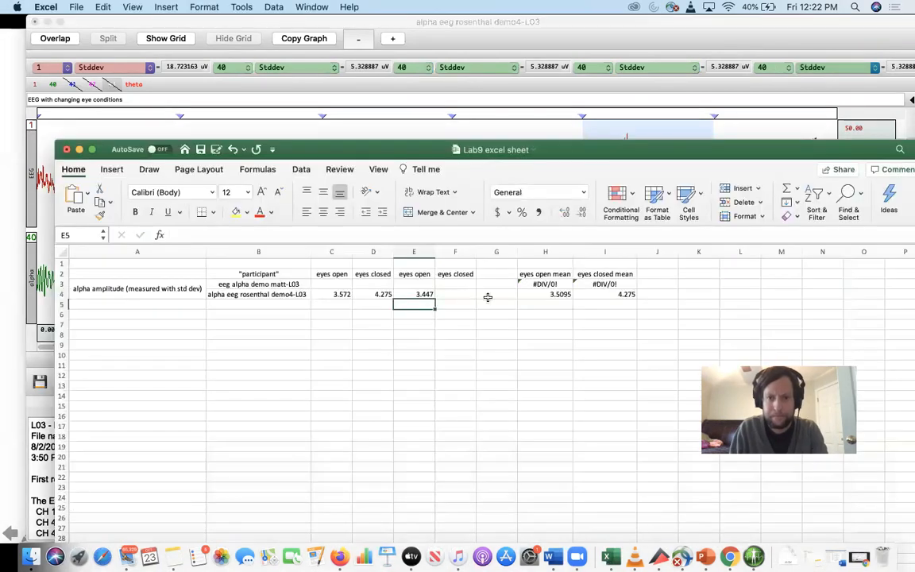
click(453, 294)
text(5.)
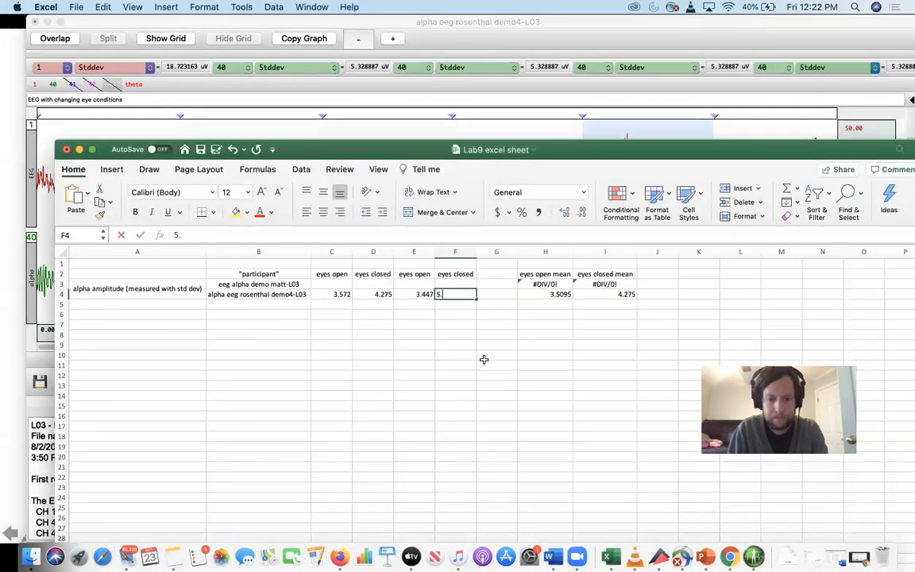
text(329)
key(Return)
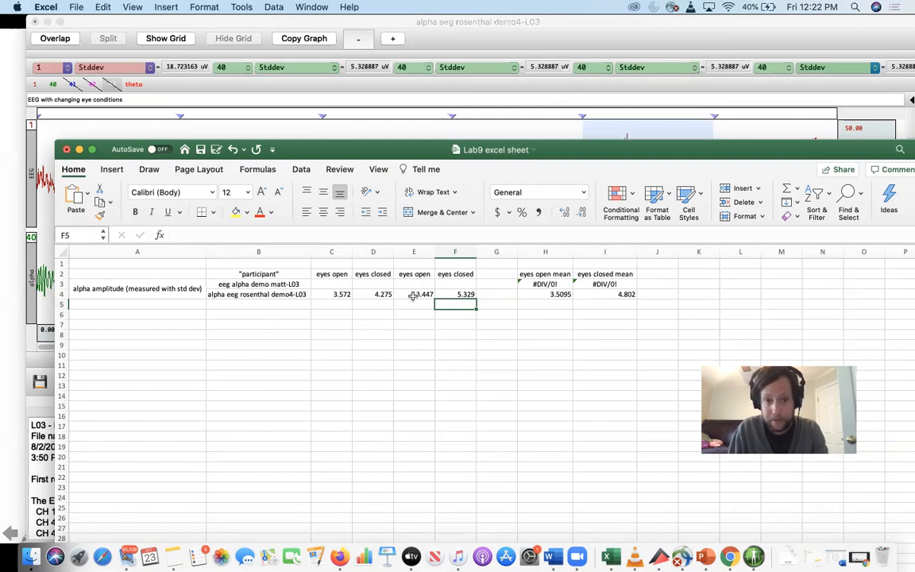
click(556, 294)
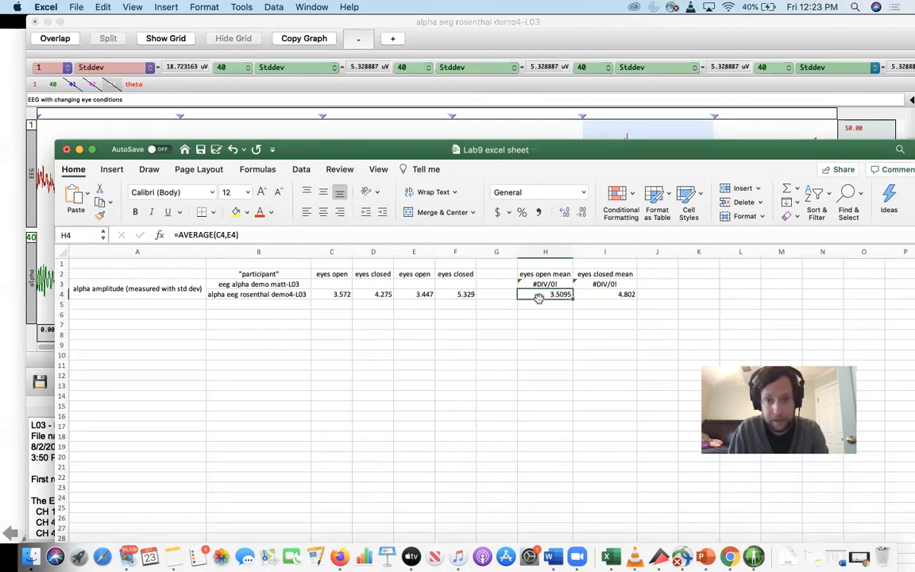
Step: Check the eyes-closed mean formula in I4, then return to BSL Analysis and start opening another recording, saving changes to the current one
click(615, 294)
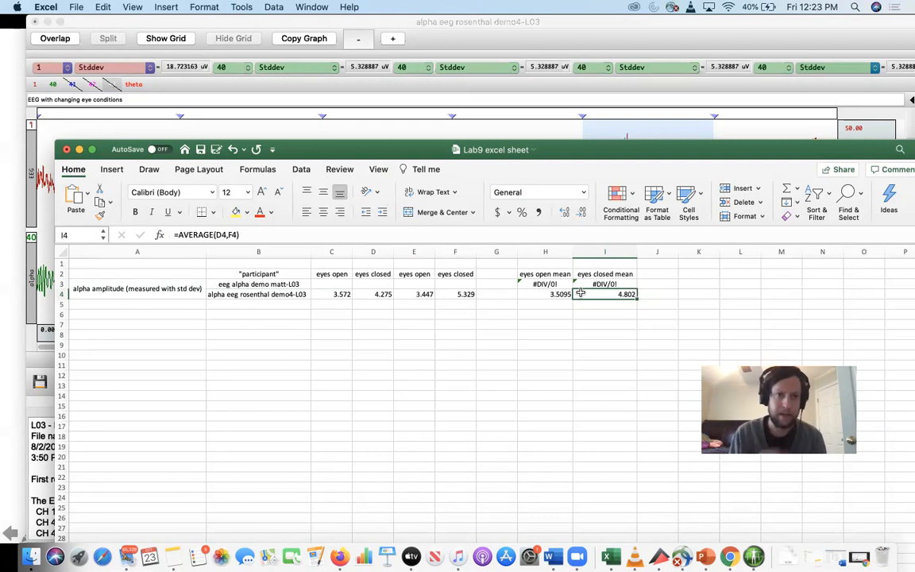
click(199, 26)
drag(110, 21, 113, 36)
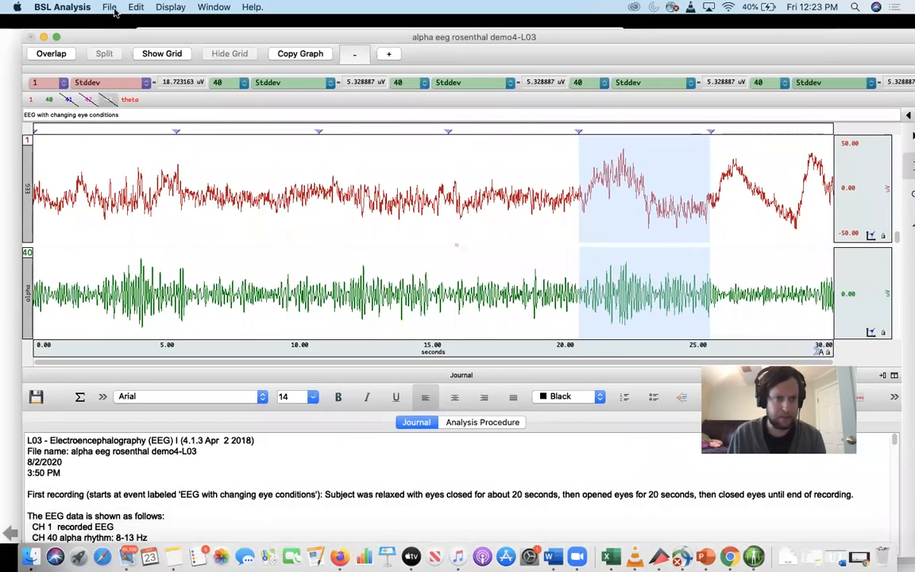
click(111, 8)
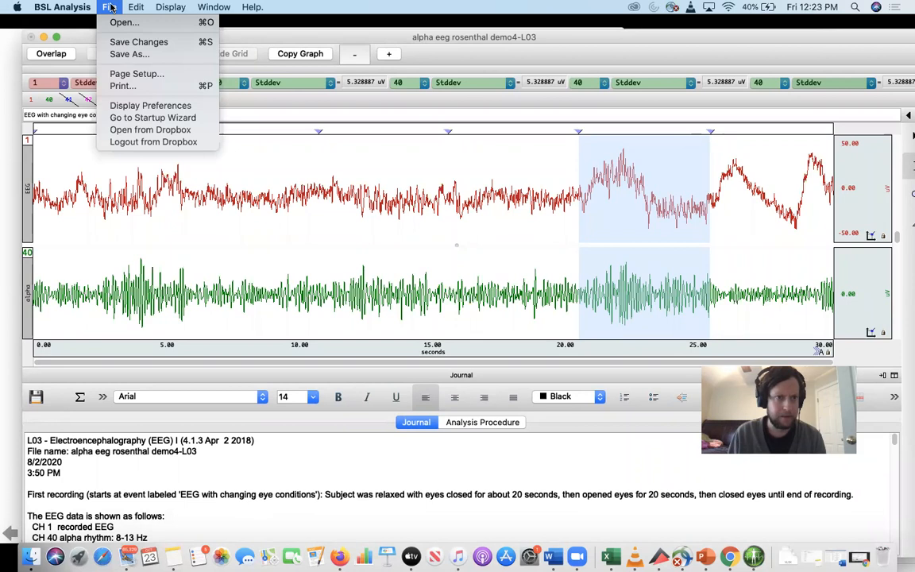
click(119, 22)
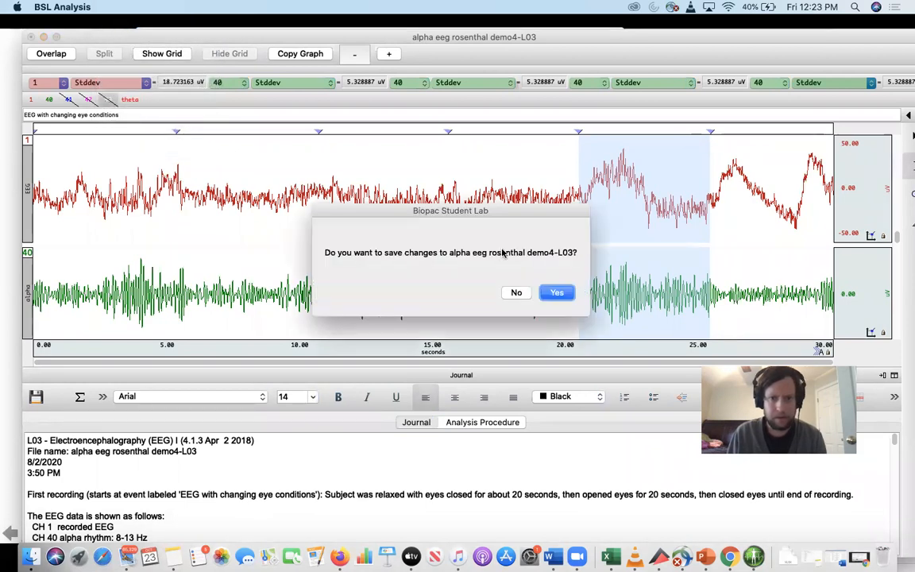
click(557, 293)
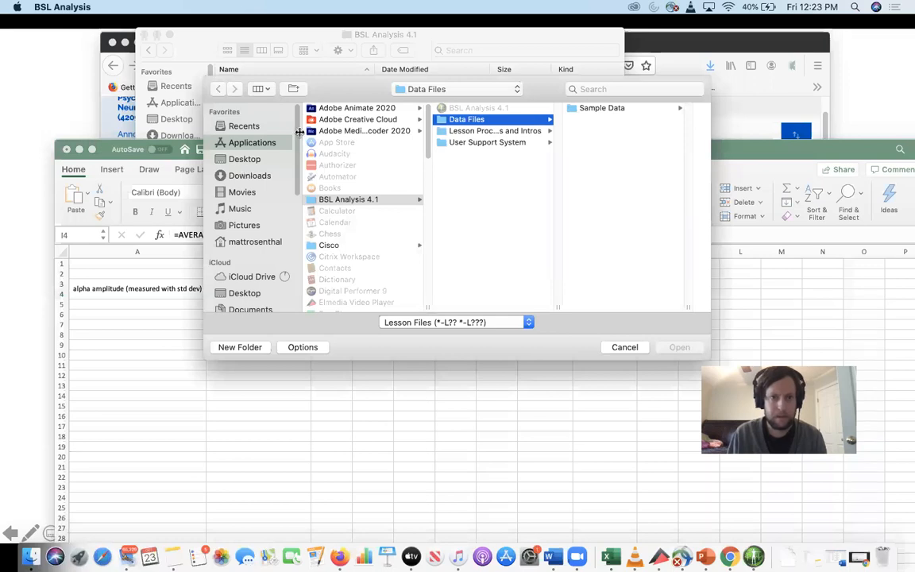
Step: Open the lesson file eeg alpha demo matt-L03 from the Downloads folder
click(244, 177)
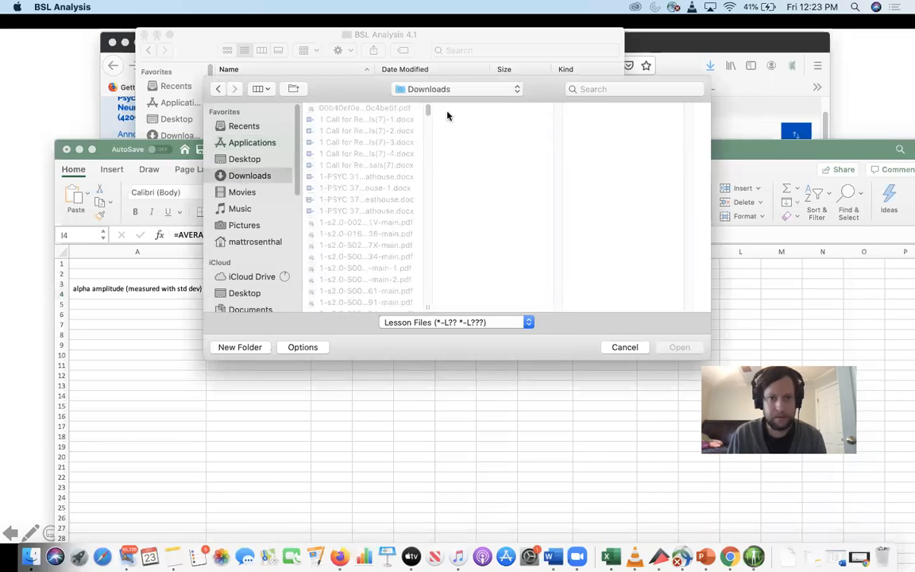
drag(429, 108, 428, 190)
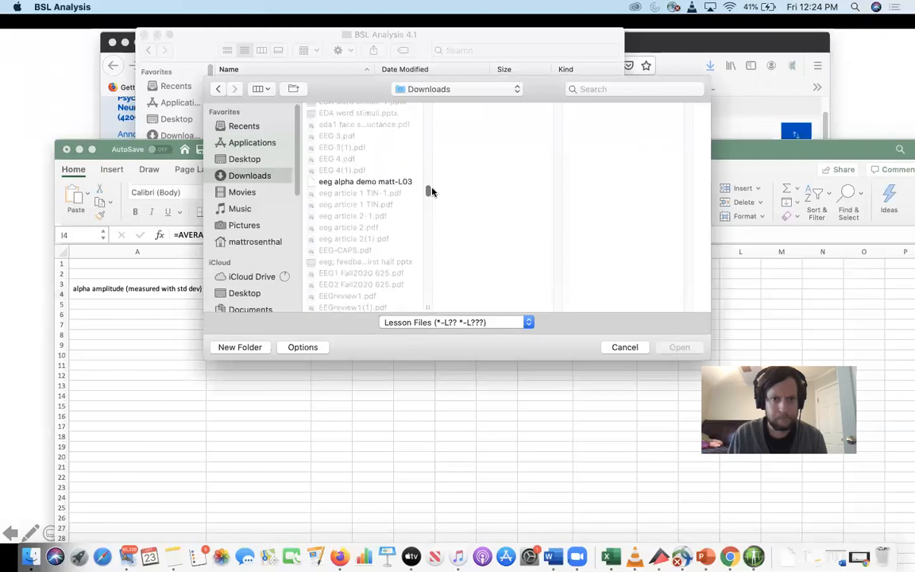
click(359, 182)
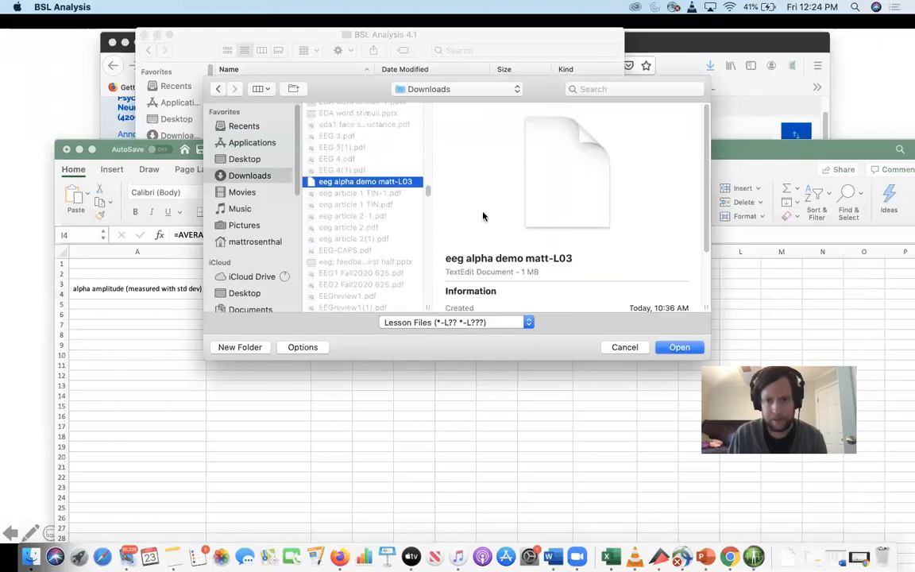
click(679, 347)
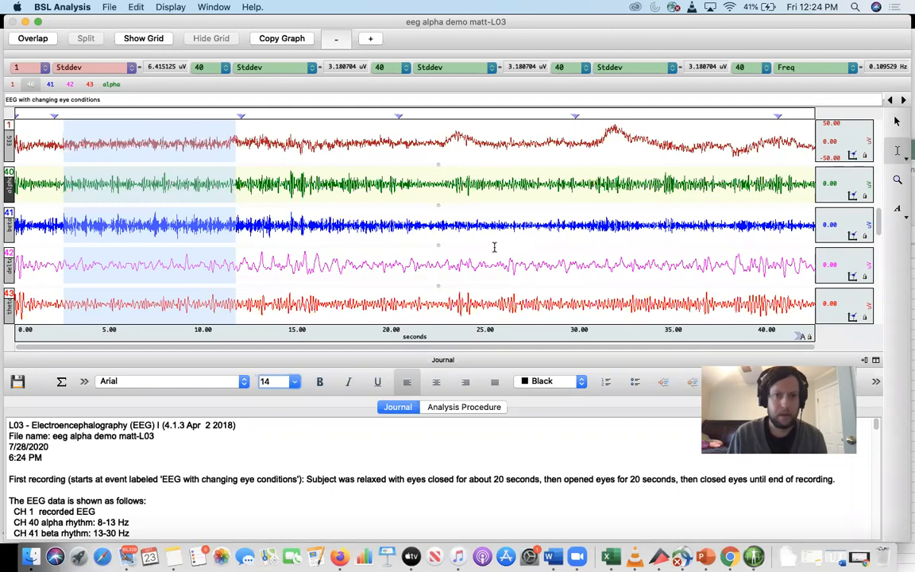
Step: Clear the waveform selection and change the last channel 40 measurement from Freq to Stddev
click(341, 167)
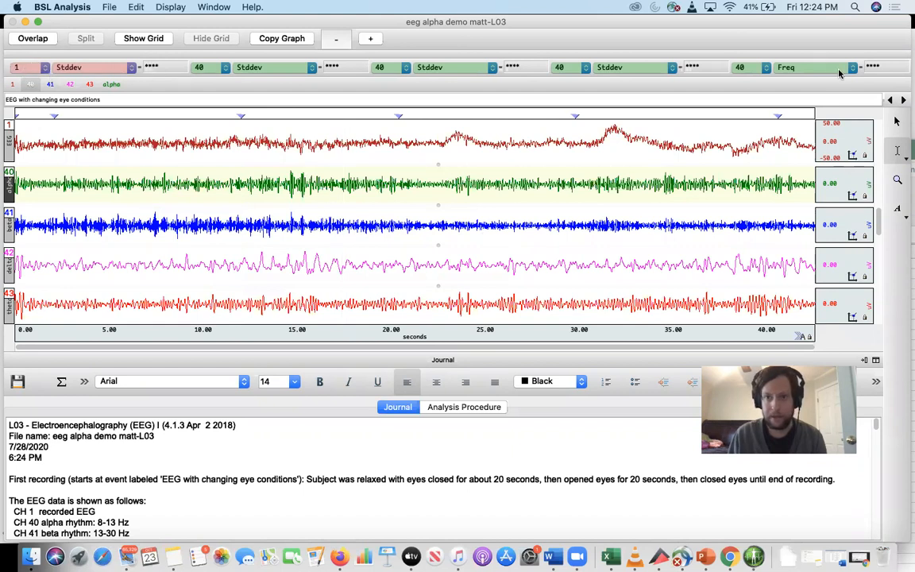
click(802, 66)
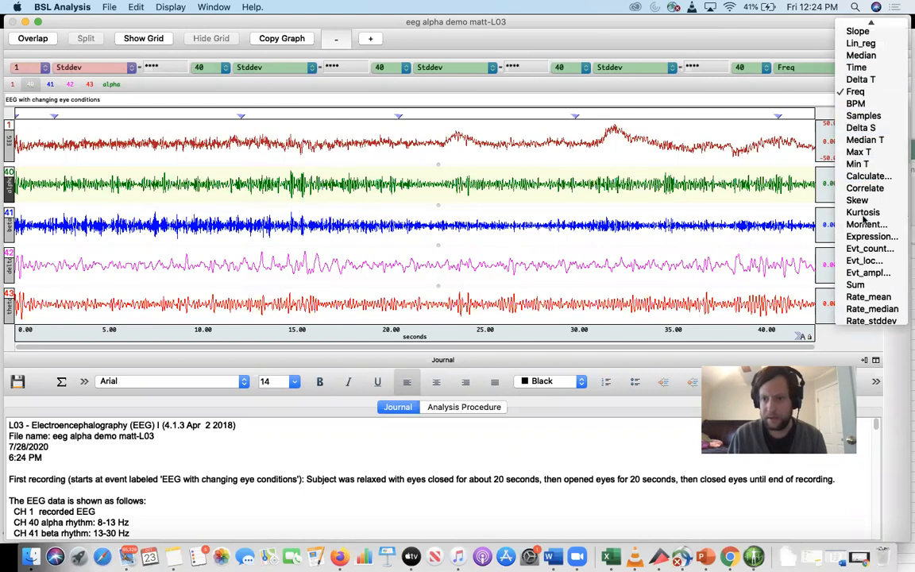
mouse_move(878, 15)
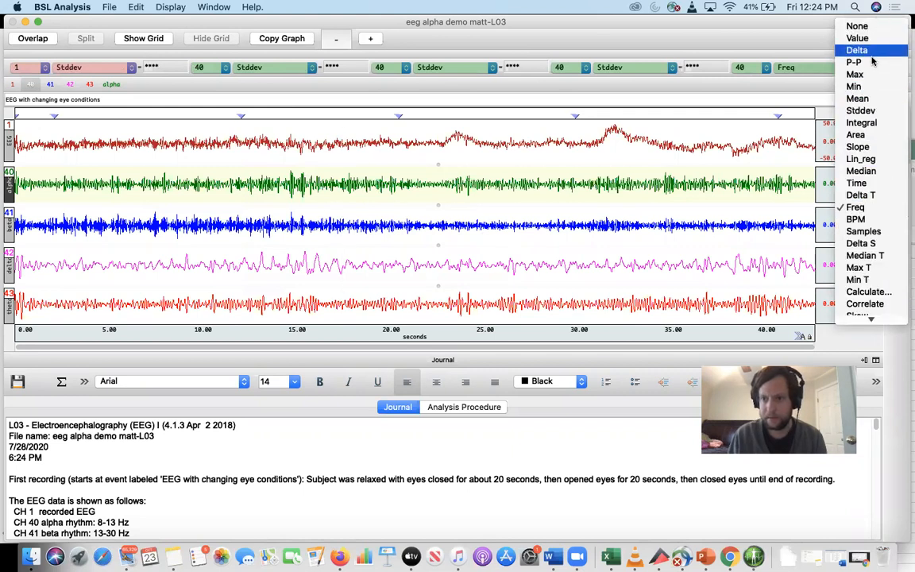
mouse_move(879, 326)
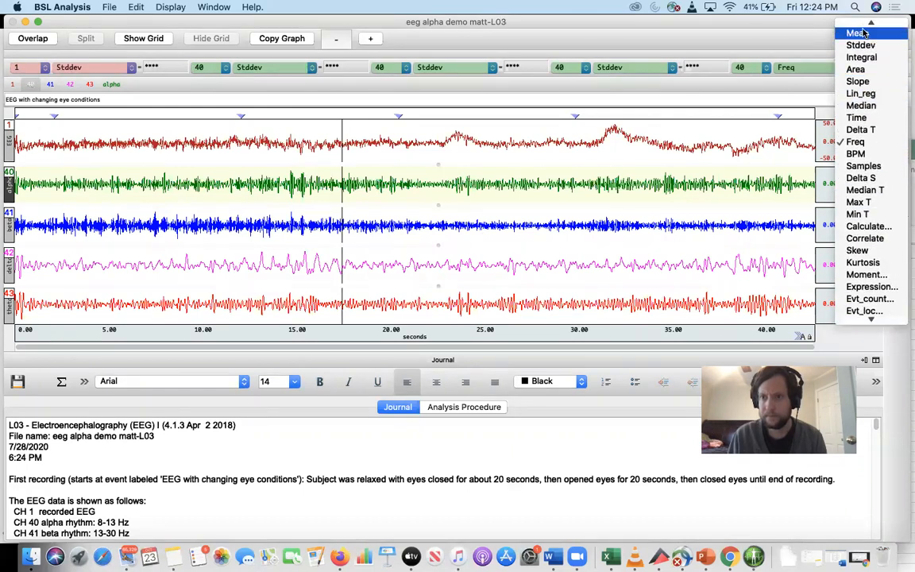
click(858, 68)
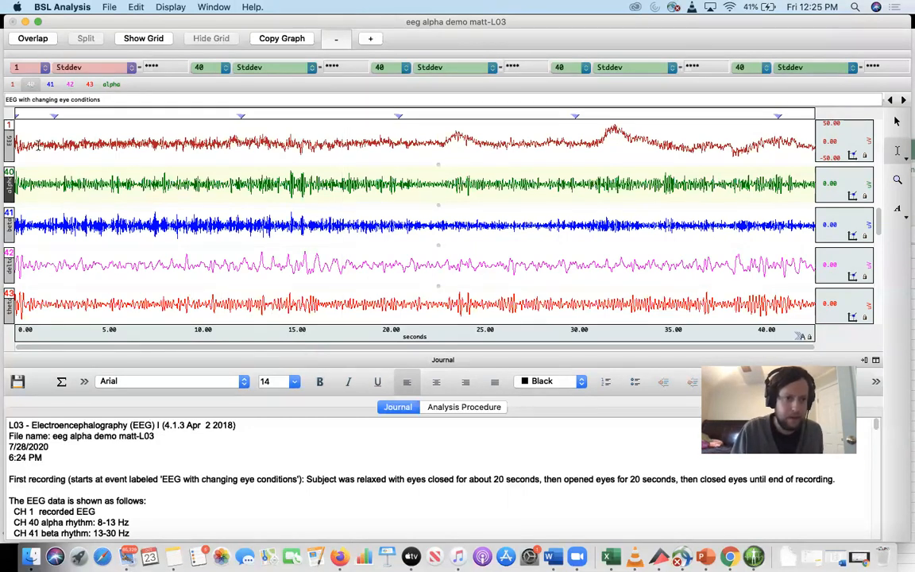
Step: Measure alpha standard deviation before the second event marker, then for the first eyes-open and eyes-closed segments, about 2 to 12 and 12 to 20.4 seconds
drag(52, 125, 8, 128)
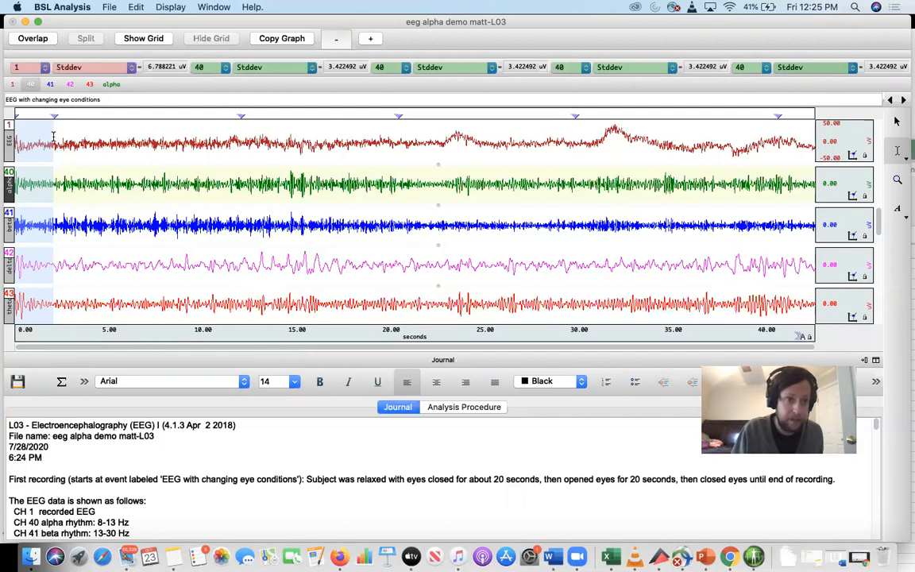
mouse_move(55, 115)
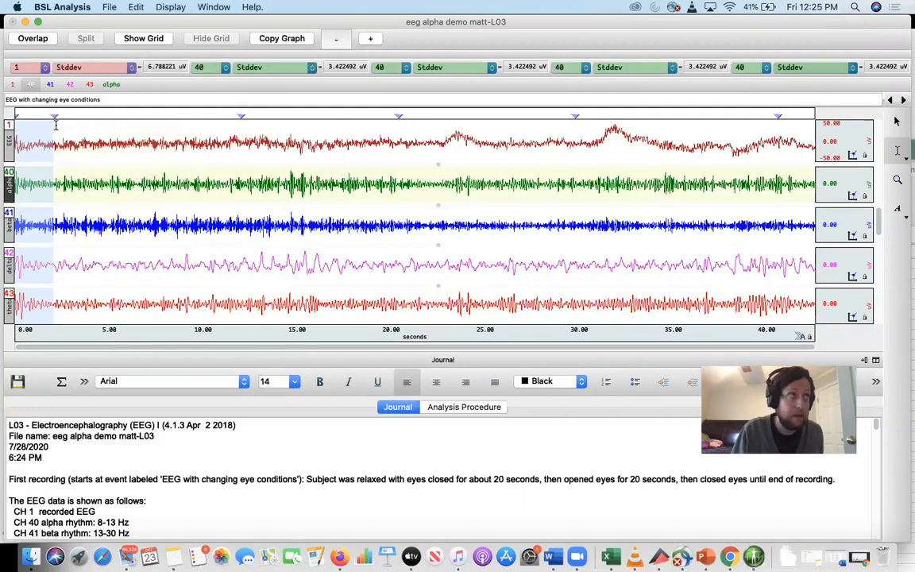
drag(55, 124, 237, 164)
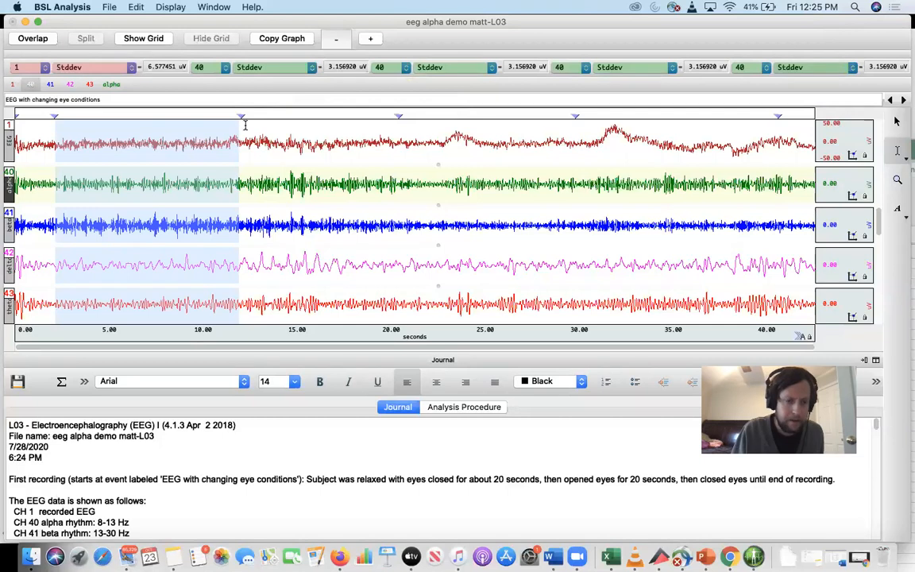
drag(240, 127, 395, 143)
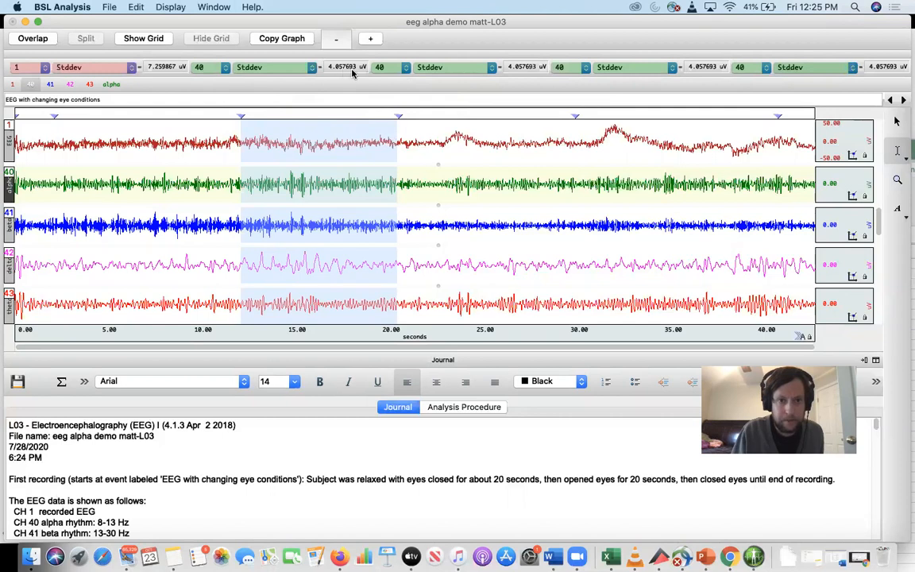
Step: Measure alpha standard deviation for the second eyes-open and eyes-closed segments, about 20.4 to 29.8 and 29.8 to 40.5 seconds, then clear the selection
drag(401, 137, 573, 142)
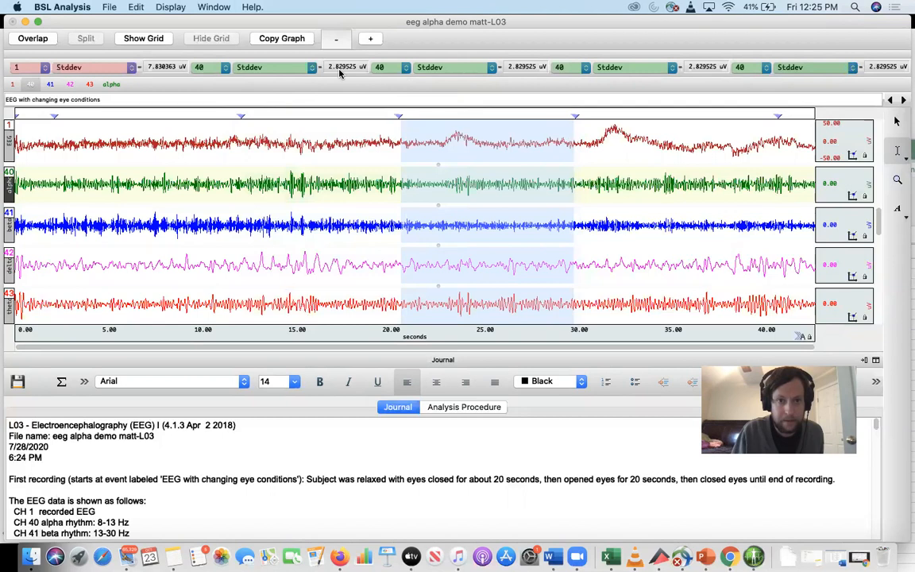
drag(580, 139, 774, 151)
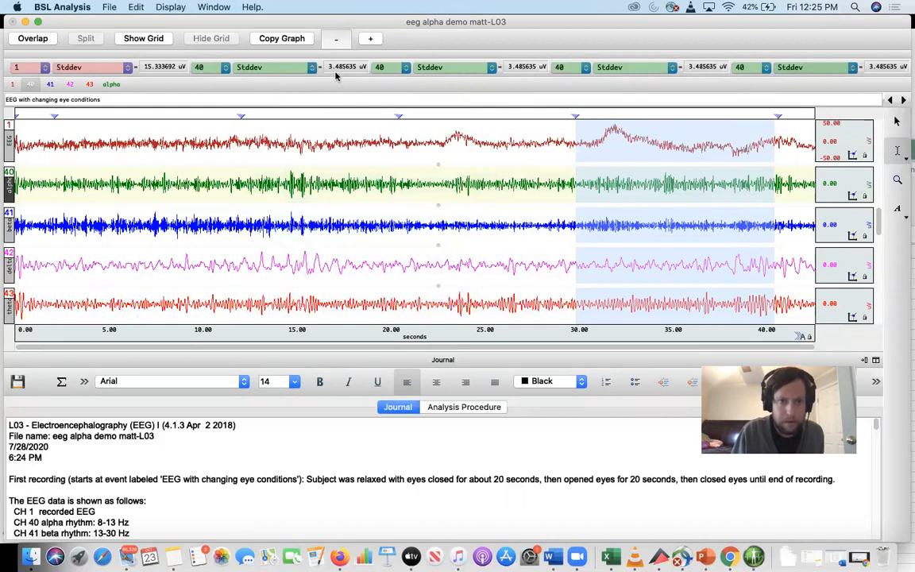
click(411, 129)
drag(403, 129, 770, 151)
click(671, 127)
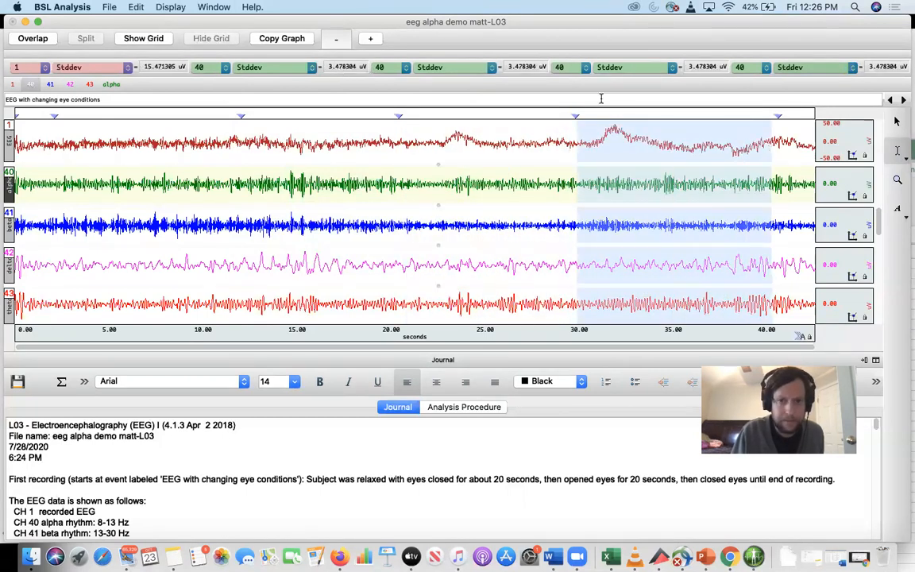
click(620, 131)
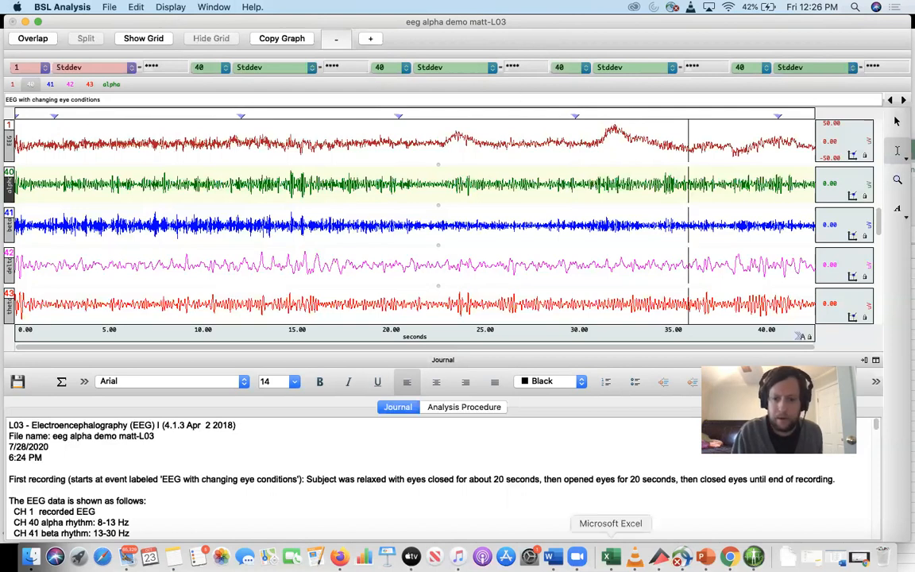
Step: Switch to the Lab9 sheet in Excel and move its window up to show more of the worksheet
click(609, 556)
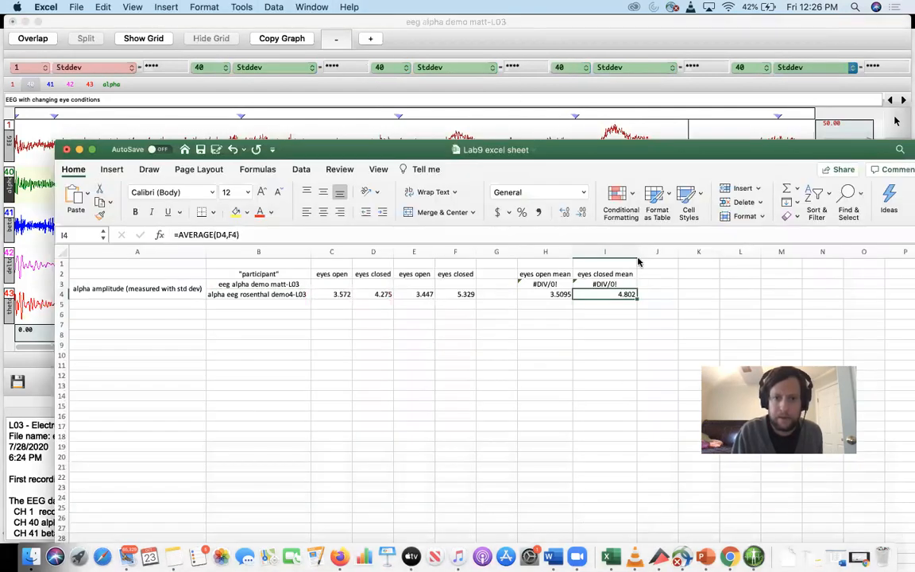
drag(618, 149, 605, 42)
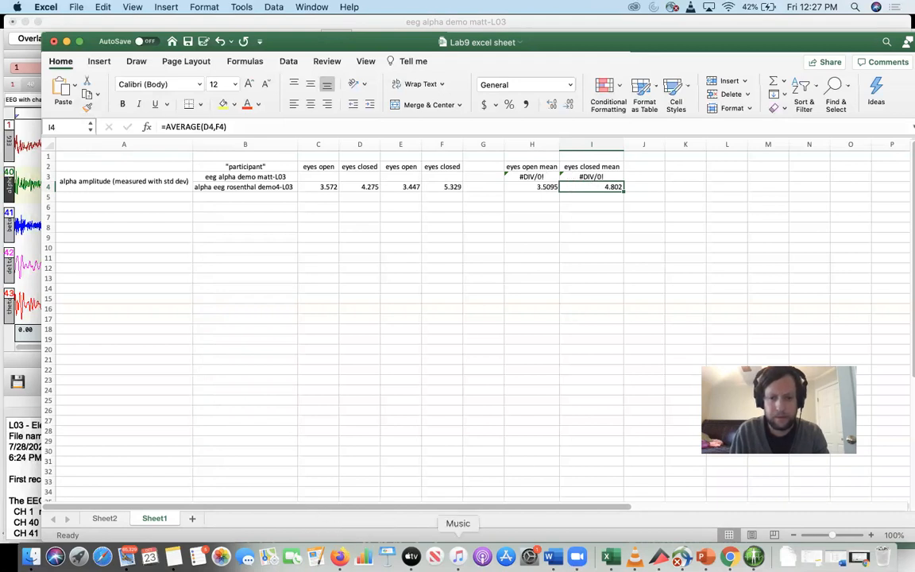
Step: Switch to the lab9 data alpha amplitude Google Sheet in Firefox and view the participant column and the first judges' mean columns
click(730, 556)
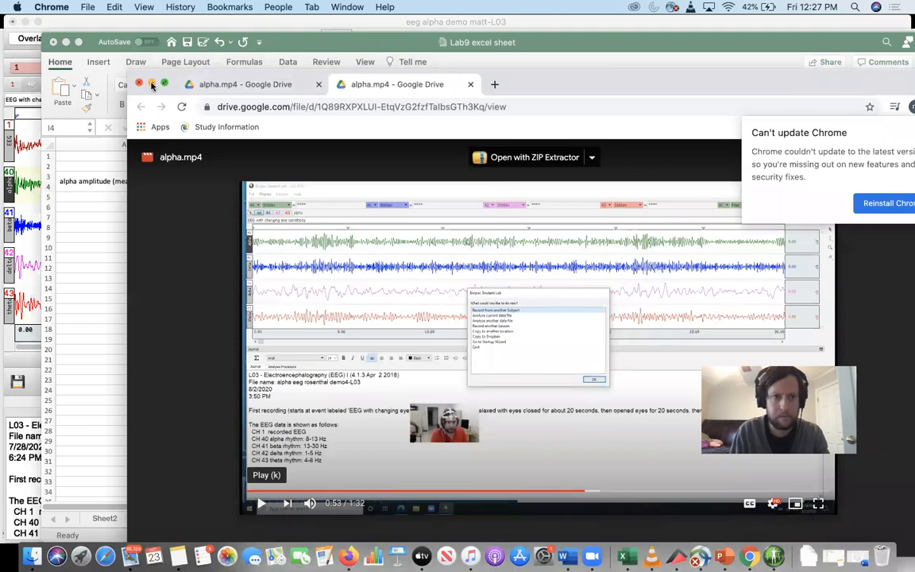
click(152, 84)
click(340, 557)
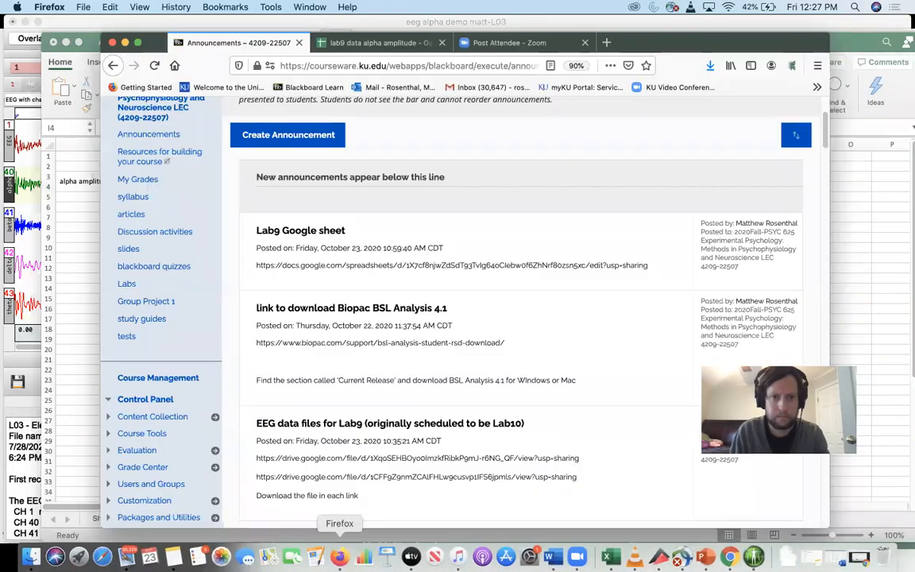
drag(711, 44, 694, 28)
click(413, 83)
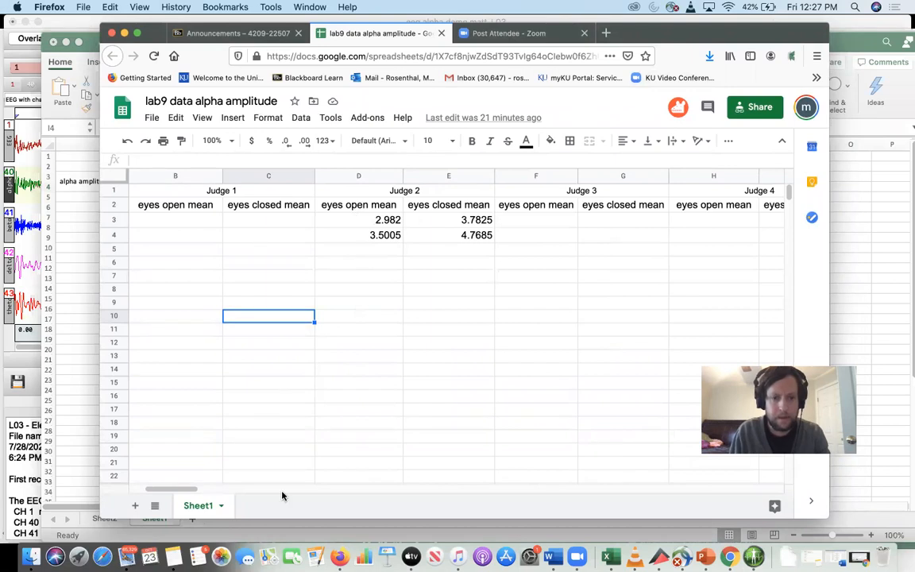
drag(181, 490, 143, 490)
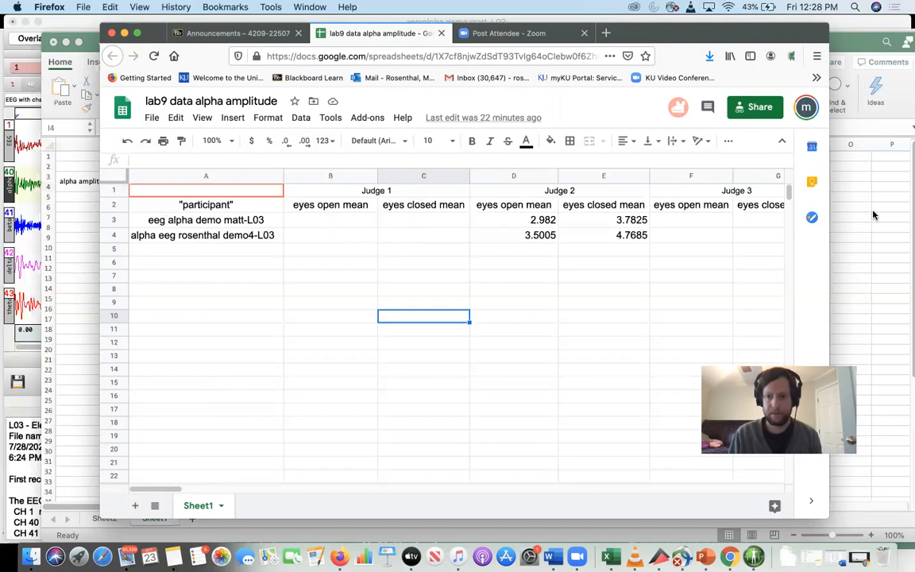
Step: Switch to Excel, highlight the eyes-open and eyes-closed means in H3:I4, and return to the Google Sheet in Firefox
key(super+Tab)
drag(527, 177, 603, 187)
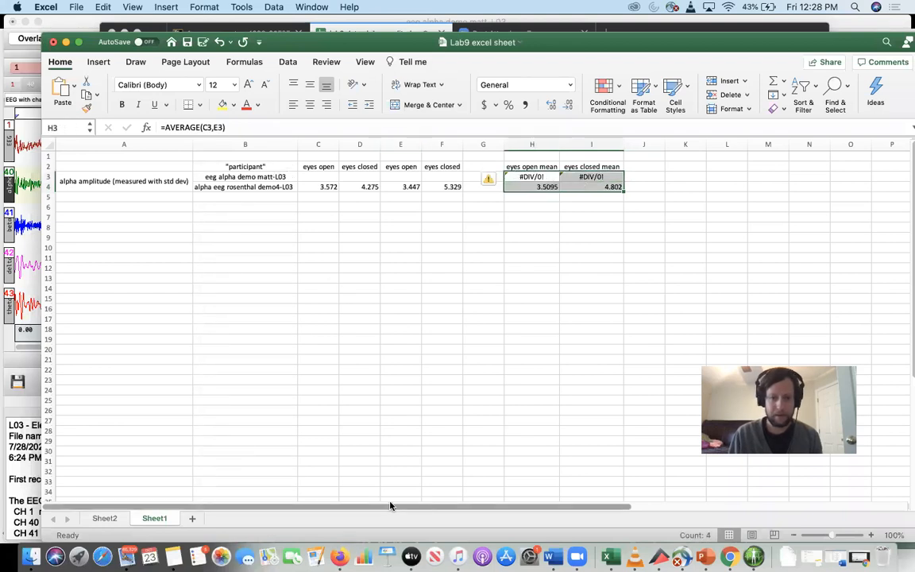
click(339, 555)
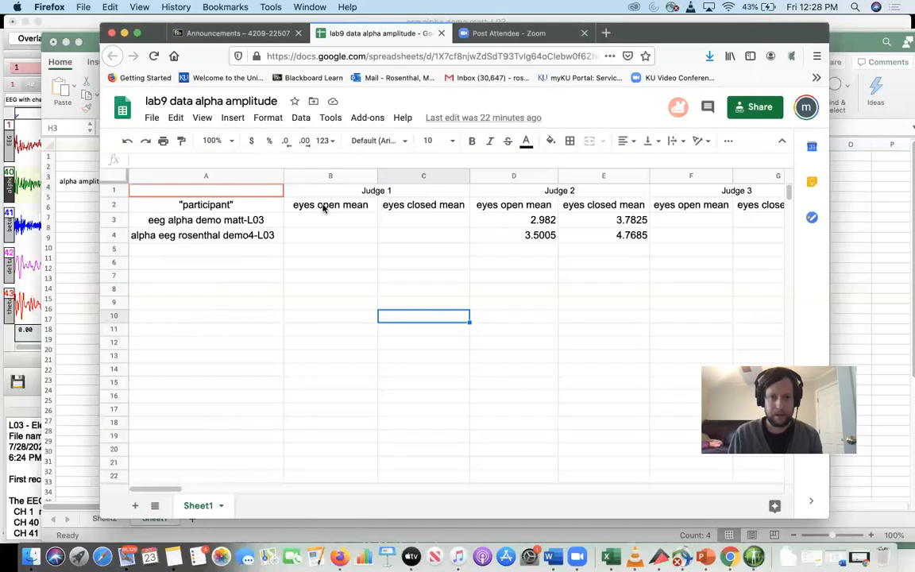
Step: Examine the eyes-open and eyes-closed mean columns across all judges, from Judge 1 through Judge 36
drag(158, 490, 798, 484)
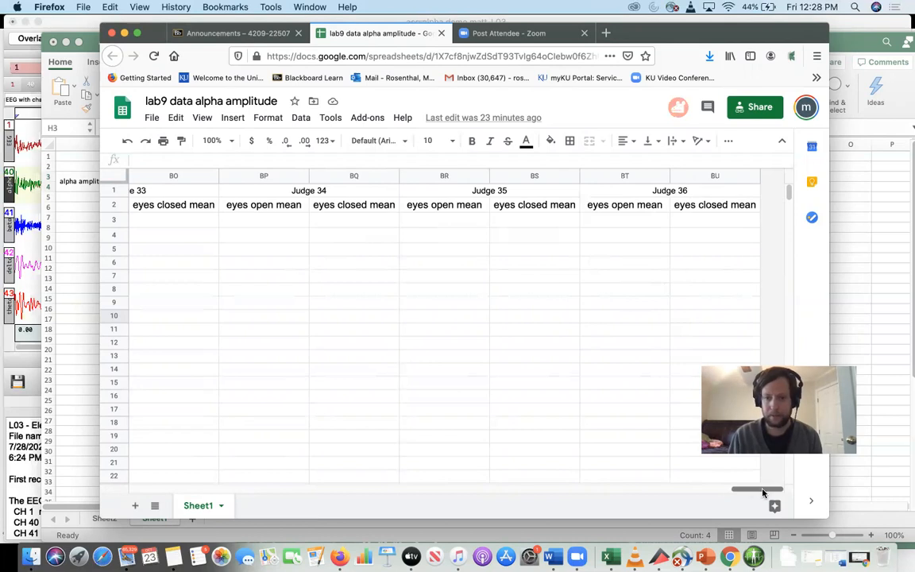
drag(726, 492, 206, 497)
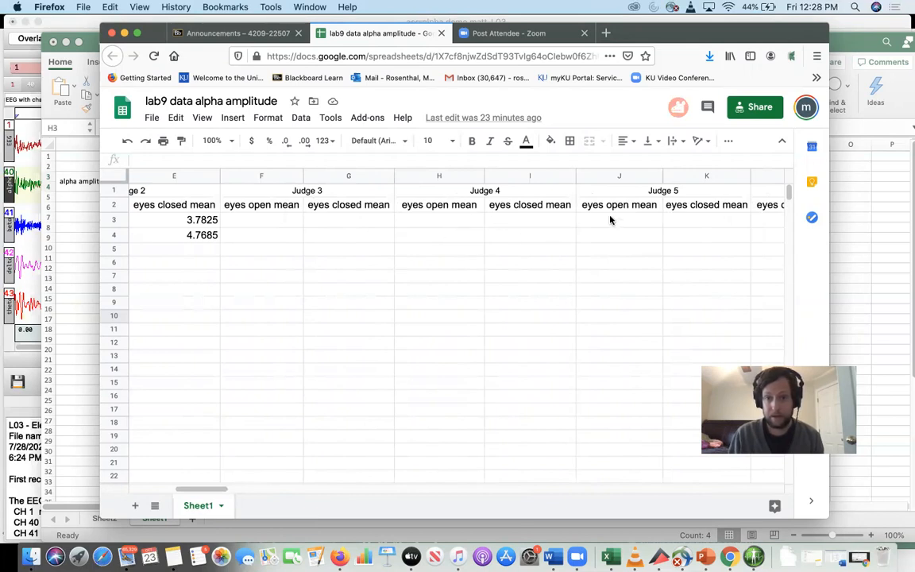
drag(209, 494, 331, 480)
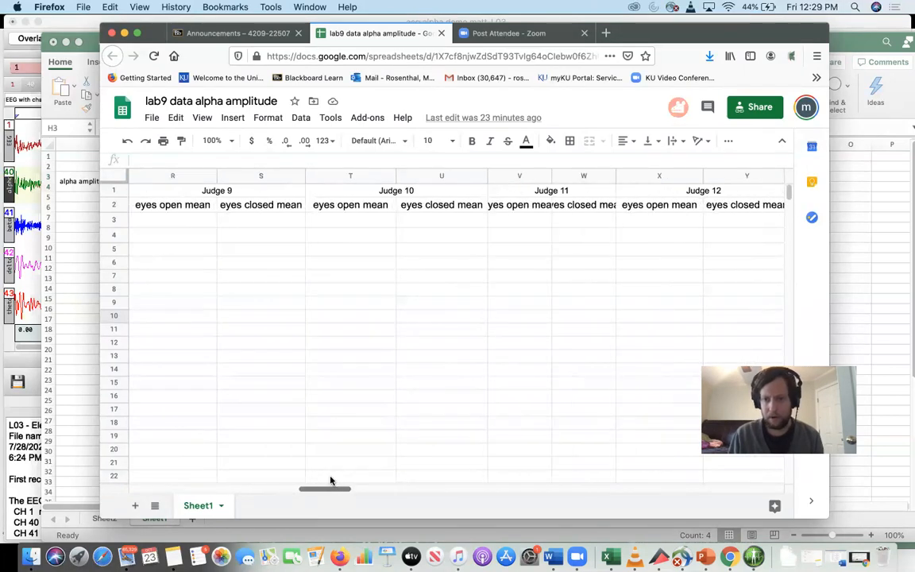
drag(330, 480, 221, 465)
scroll(197, 466, left, 10)
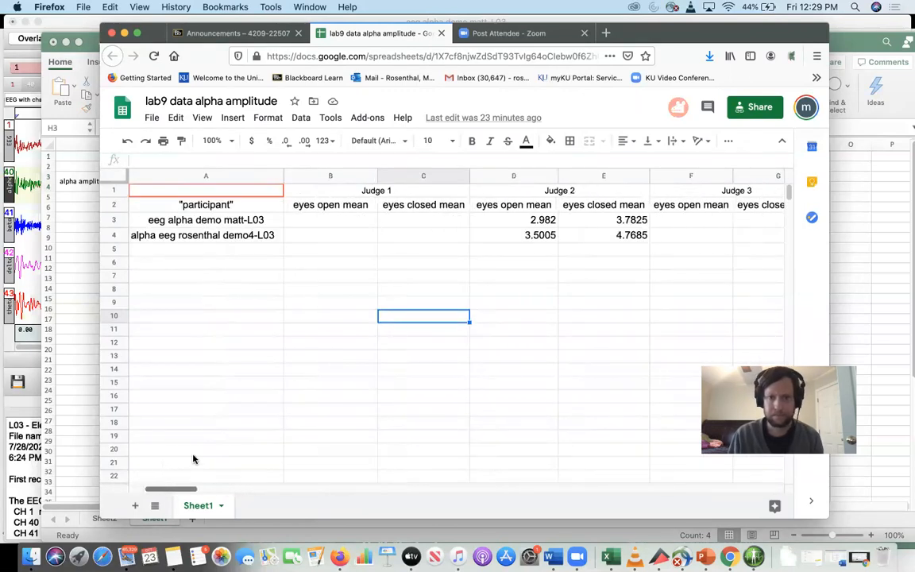
scroll(170, 463, right, 5)
scroll(189, 461, left, 2)
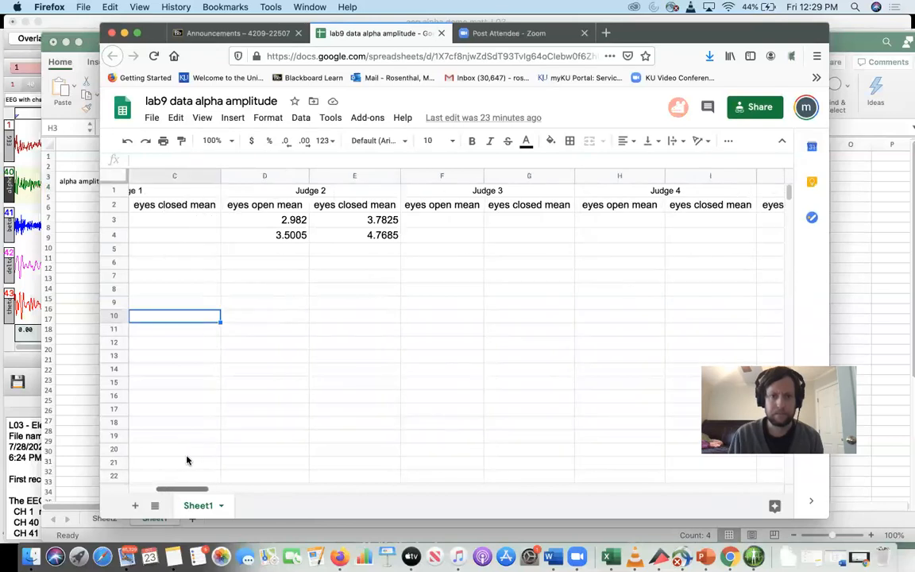
Step: Open the course's Labs page in Blackboard and read the Lab9 Excel sheet (part1) submission instructions
scroll(183, 459, left, 2)
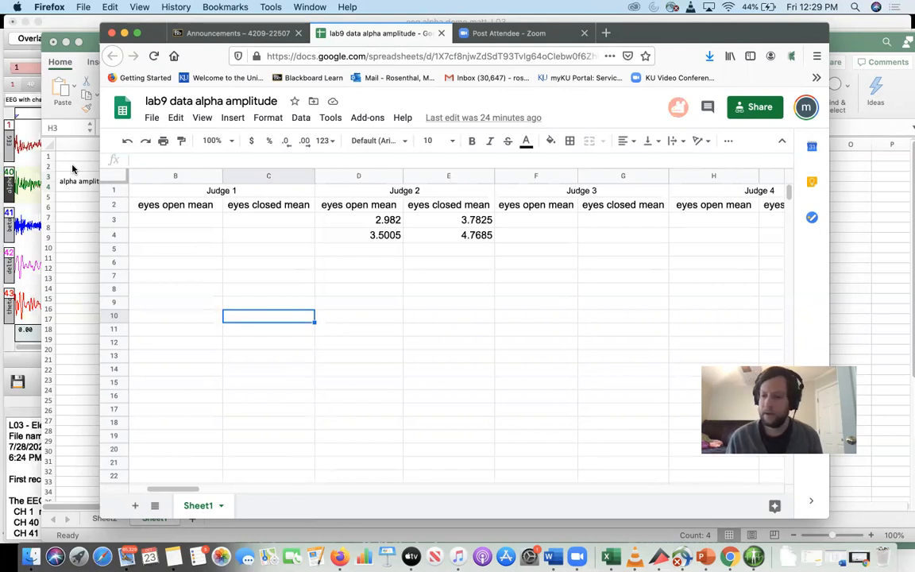
click(227, 33)
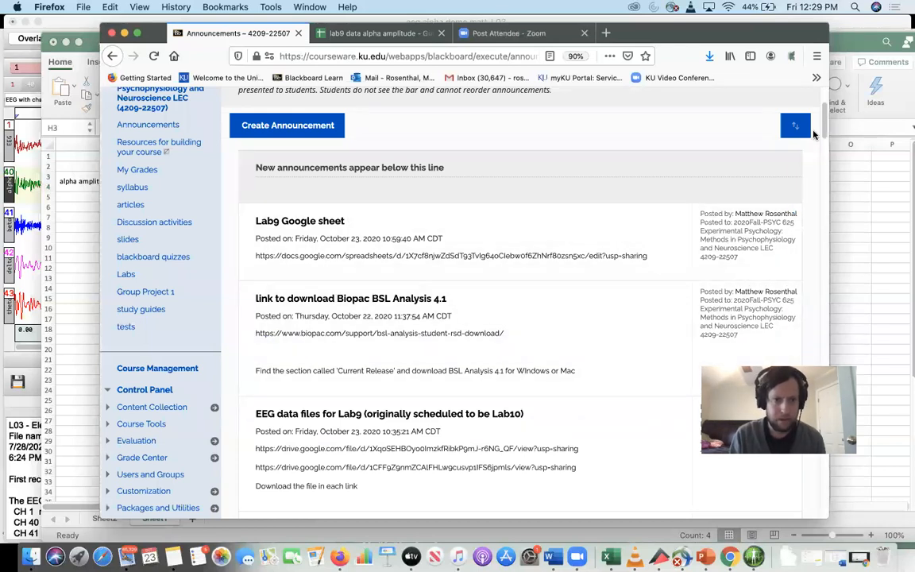
click(127, 274)
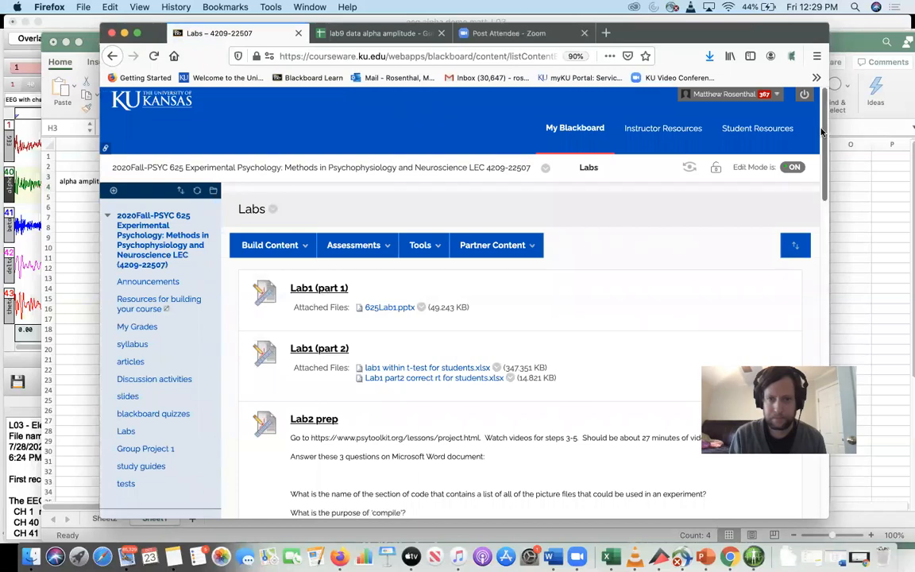
scroll(822, 131, down, 20)
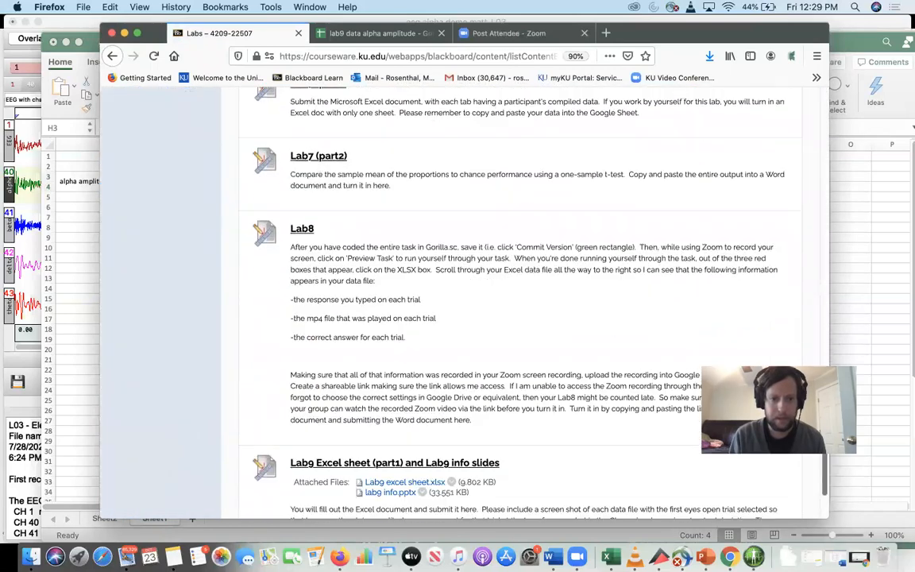
scroll(405, 426, down, 2)
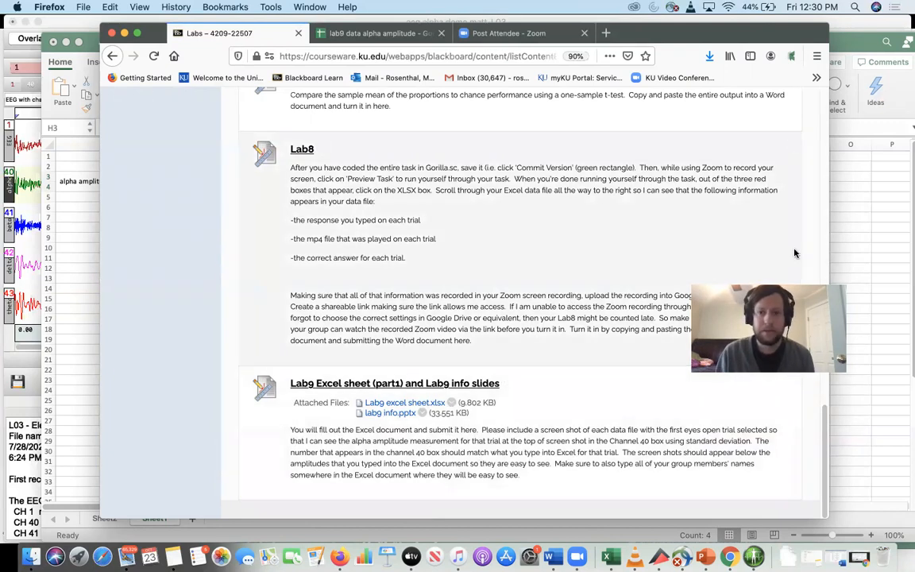
Step: In BSL Analysis, select the first eyes-open trial from about 2 to 12 seconds, and enter its channel 40 Stddev, 3.1661, in Excel cell C3
click(6, 63)
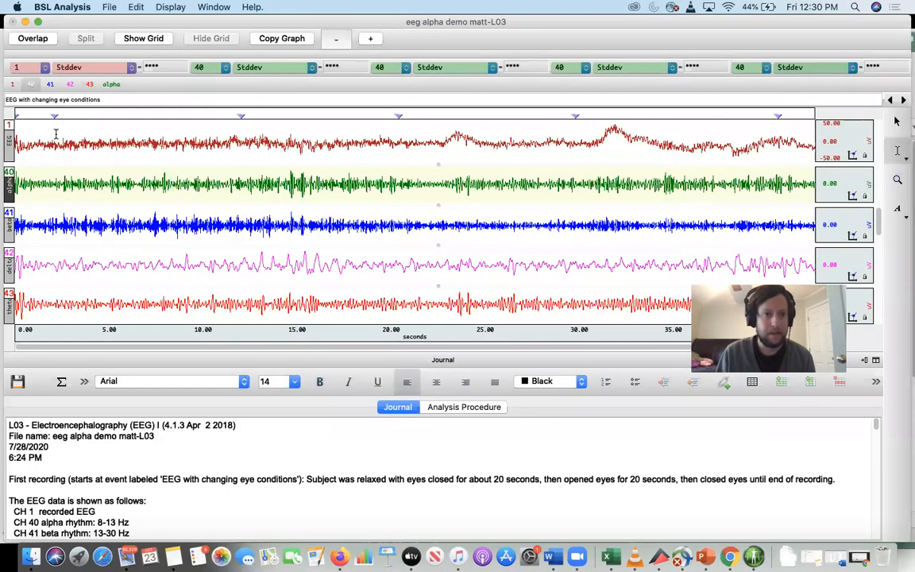
drag(55, 127, 240, 158)
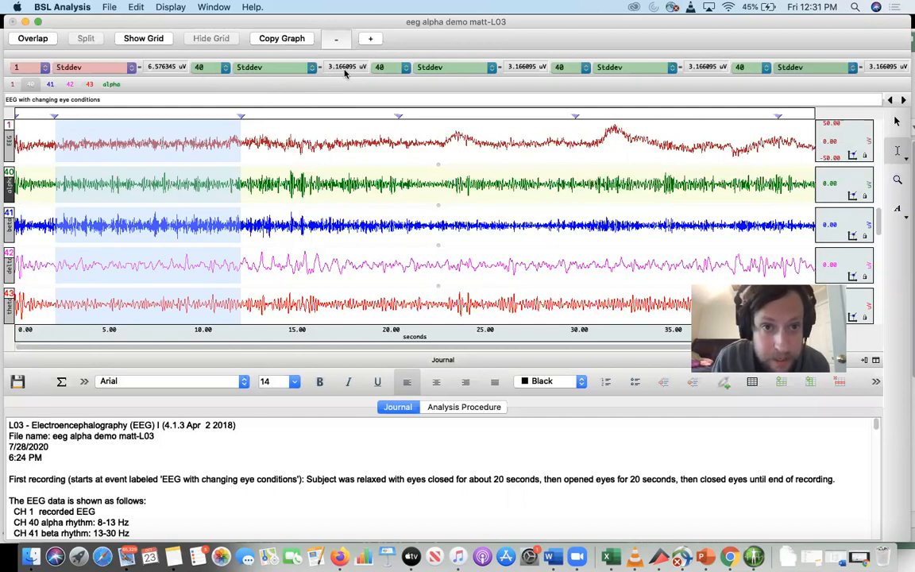
click(610, 559)
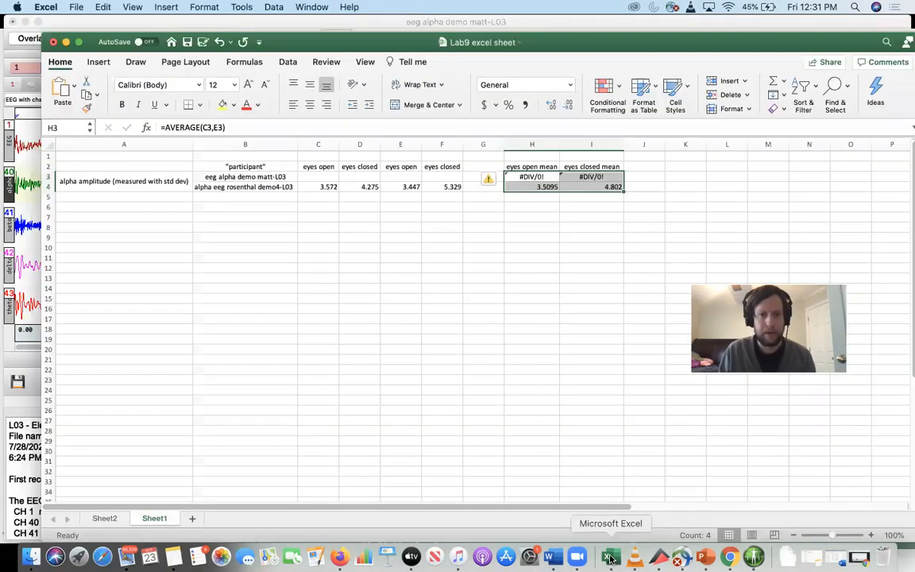
click(318, 176)
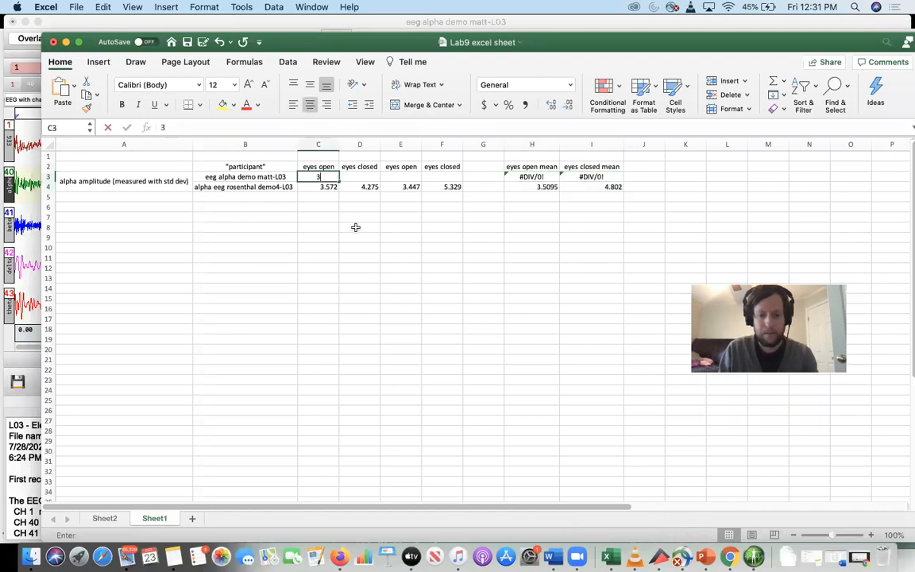
text(3.1661)
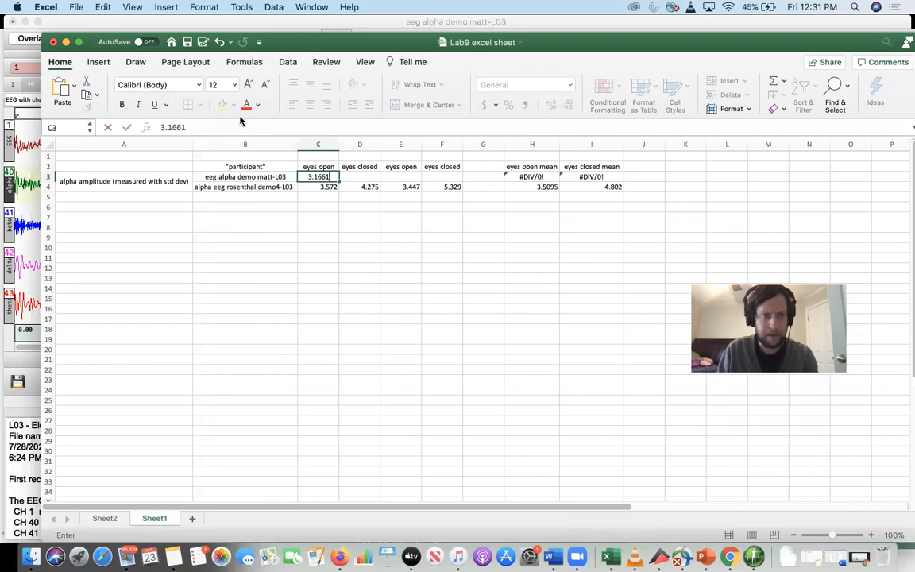
drag(309, 42, 324, 97)
click(332, 353)
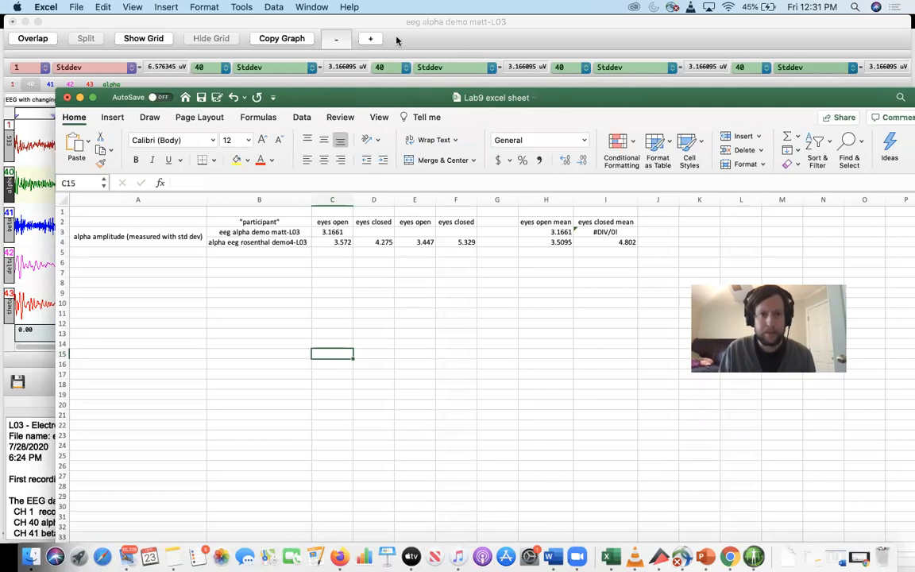
Step: Capture a screenshot of BSL Analysis with the first eyes-open trial selected, and return to the second file's first eyes-open value in Excel
click(360, 37)
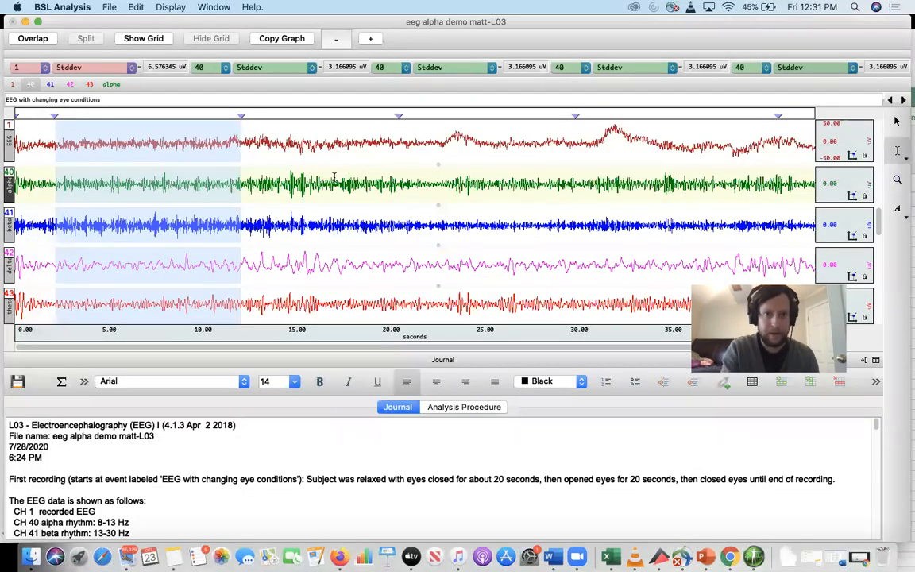
key(super+shift+3)
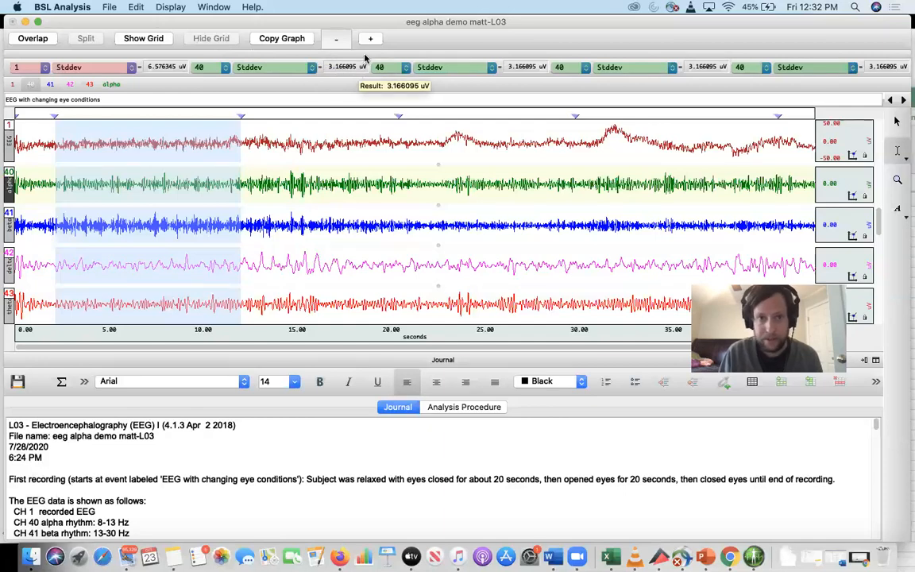
drag(323, 22, 335, 72)
click(333, 97)
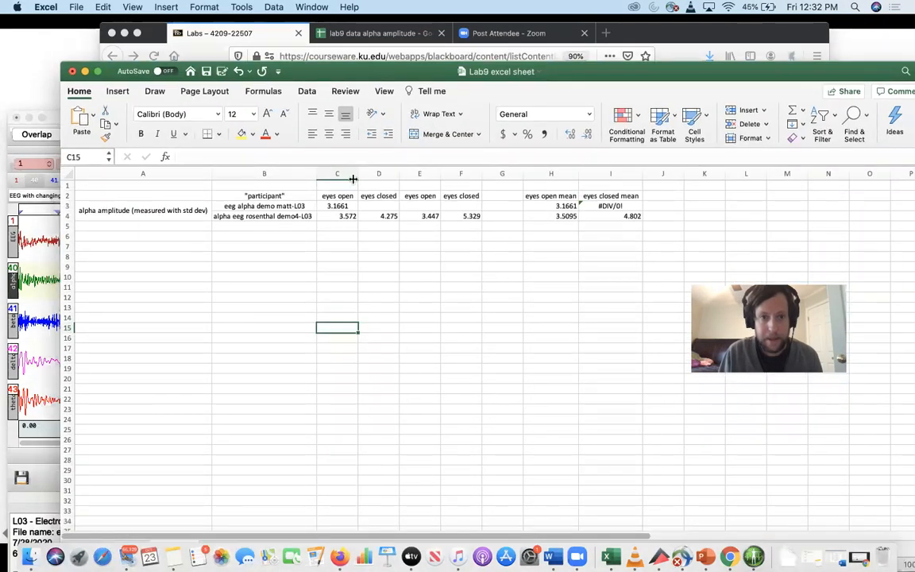
click(331, 217)
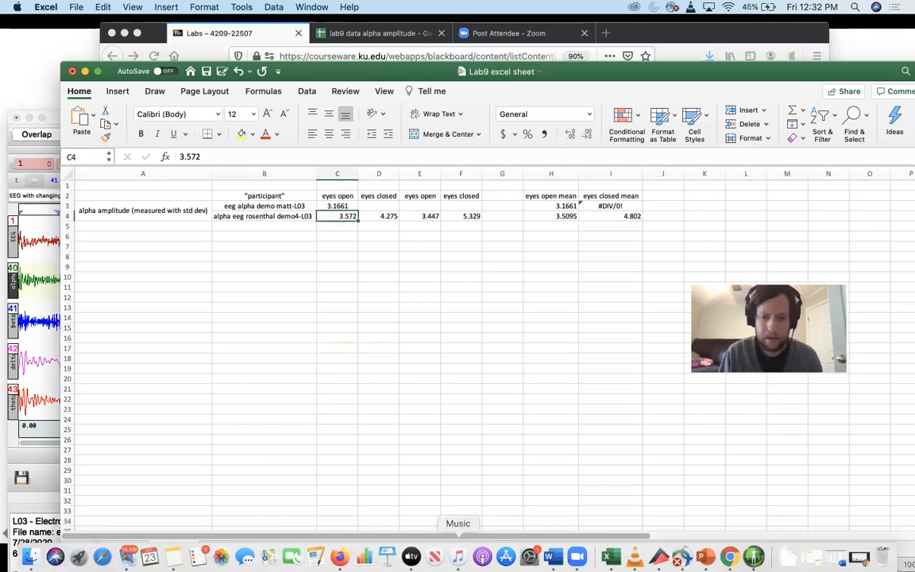
Step: Switch to Firefox to reread the Lab9 screenshot and group-name instructions, and return to the Lab9 sheet in Excel
click(339, 556)
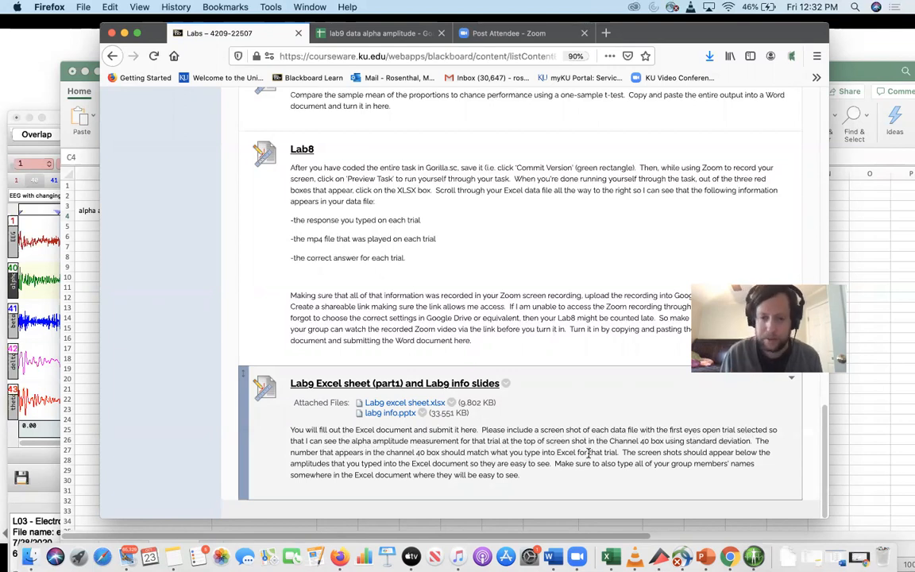
click(872, 264)
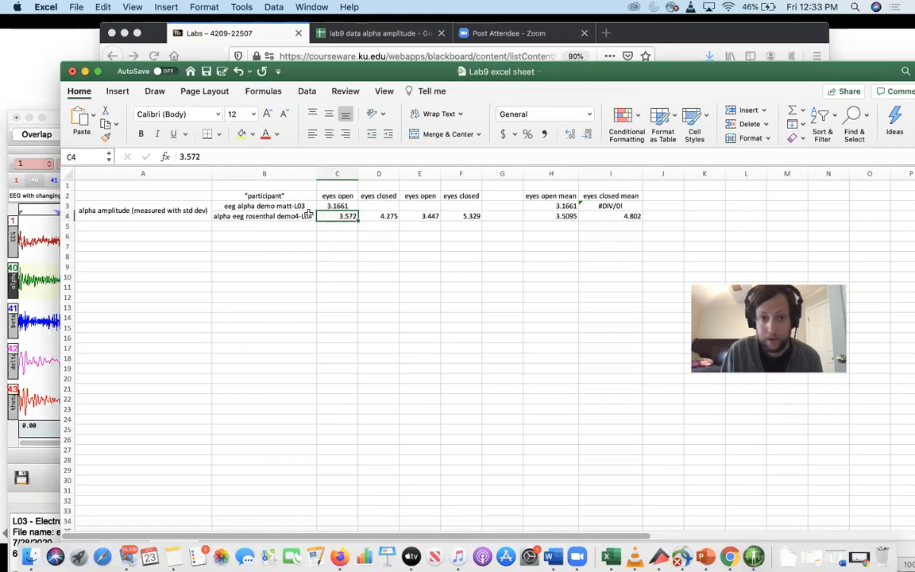
drag(350, 70, 412, 67)
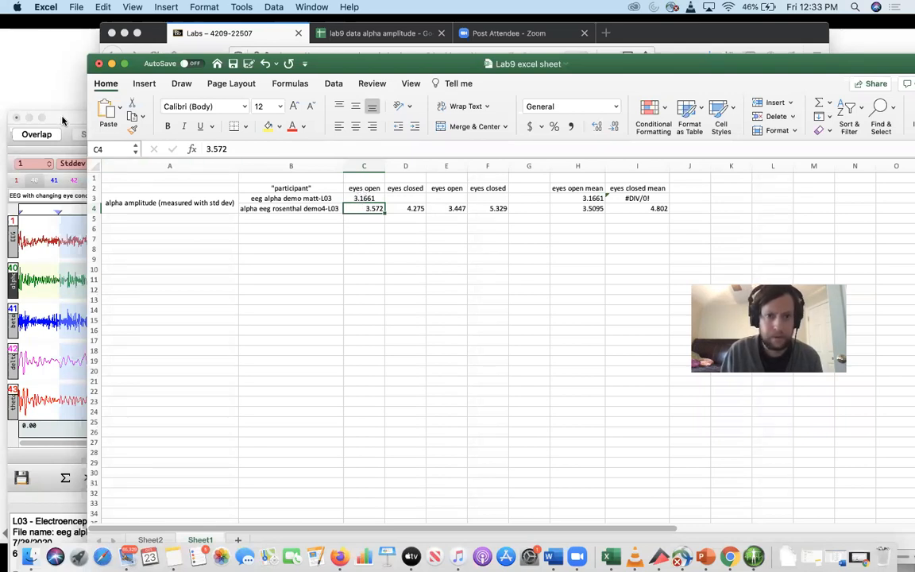
click(242, 34)
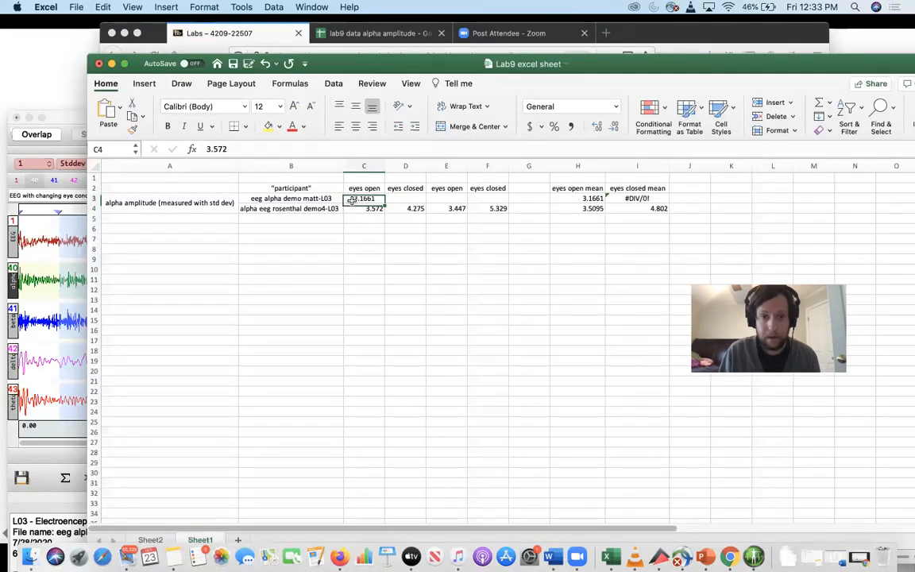
Step: Highlight the trial values in C3:F4 and the means in H3:I4, and check Sheet2 before returning to Sheet1
drag(352, 200, 476, 208)
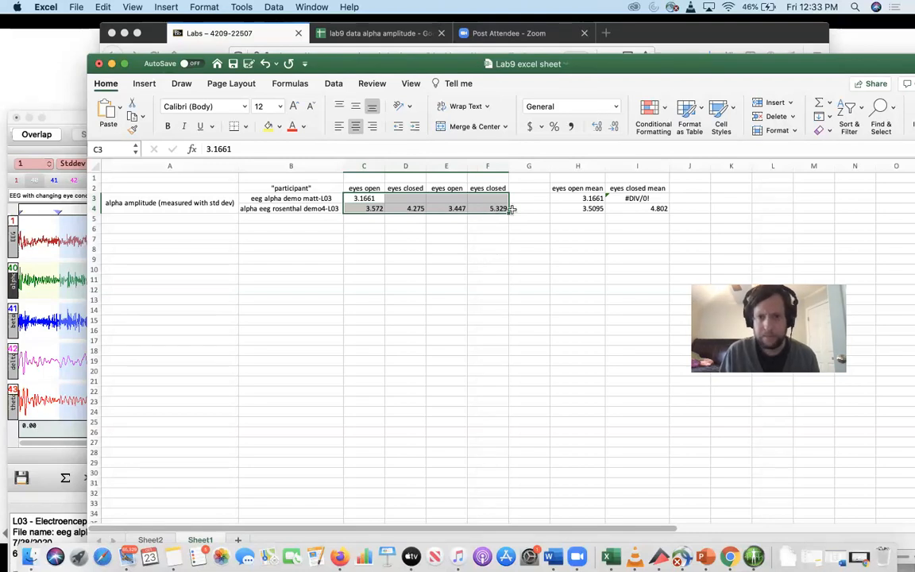
drag(576, 199, 634, 212)
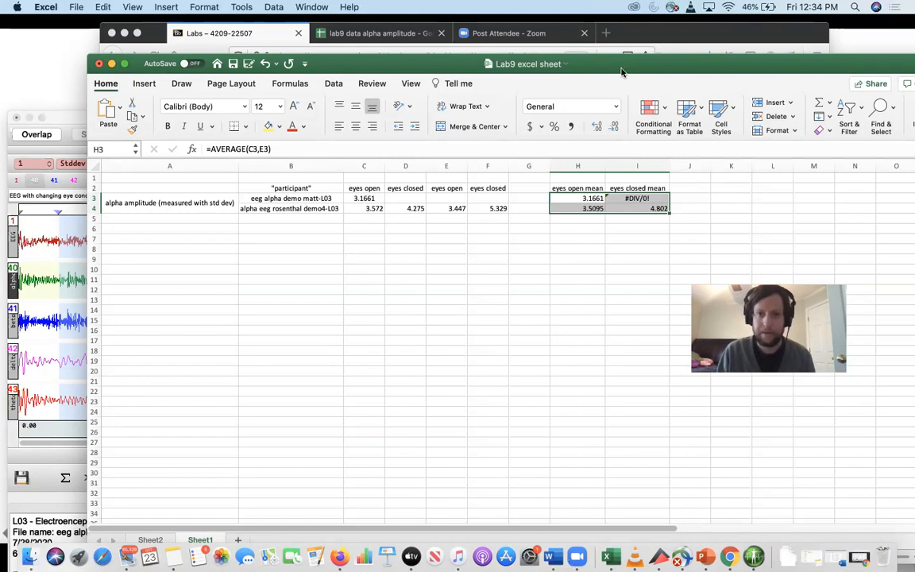
drag(622, 67, 619, 28)
click(150, 500)
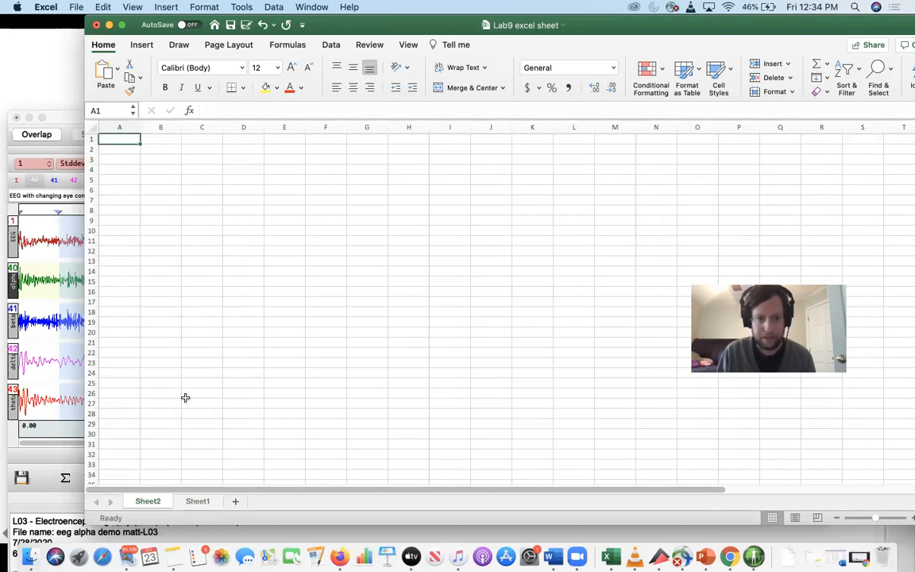
click(198, 501)
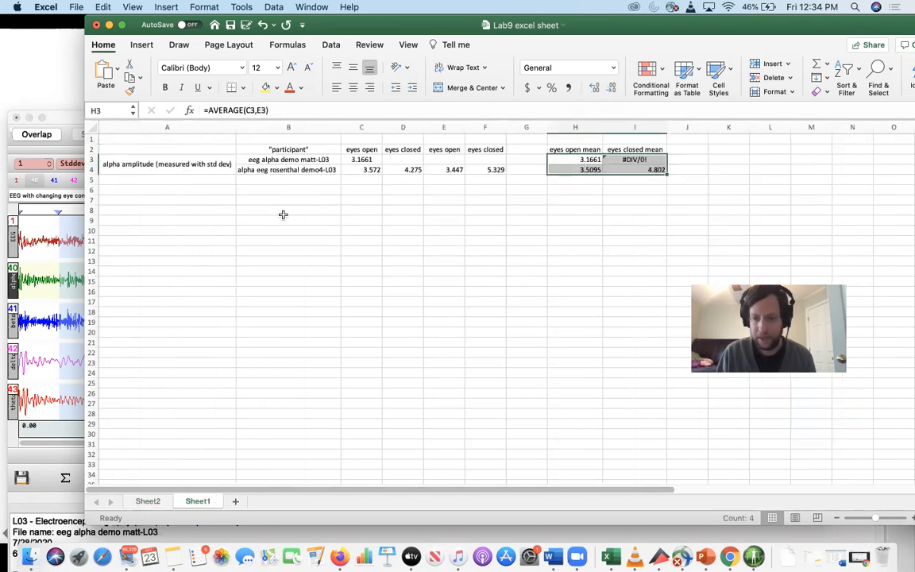